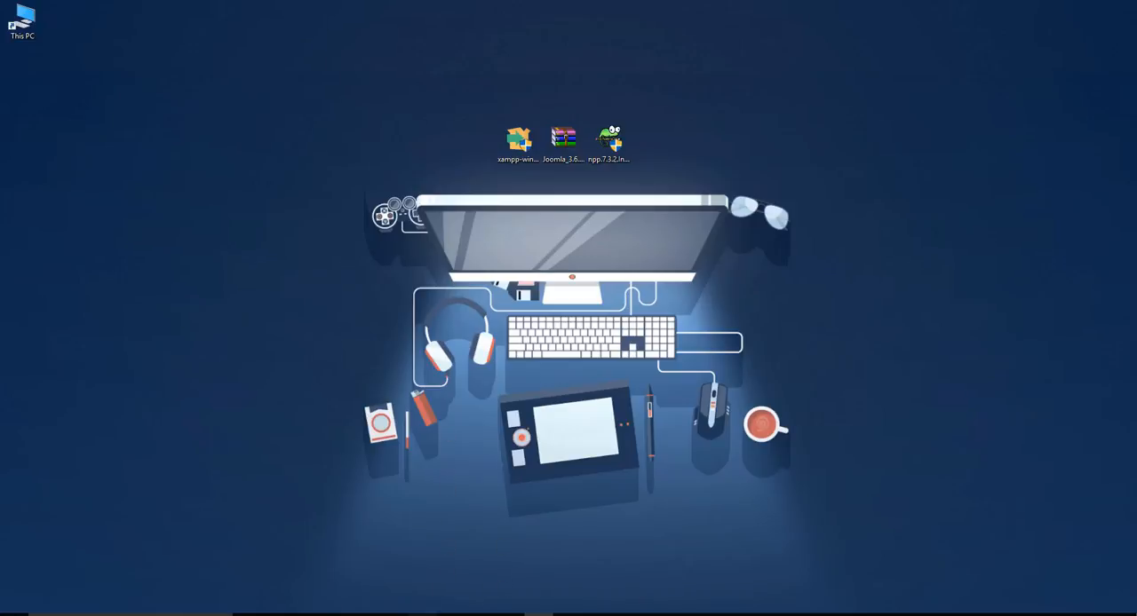
Switch to Chrome and start downloading XAMPP for Windows v5.6.30 (PHP 5.6.30) from the Apache Friends website
click(423, 614)
click(85, 6)
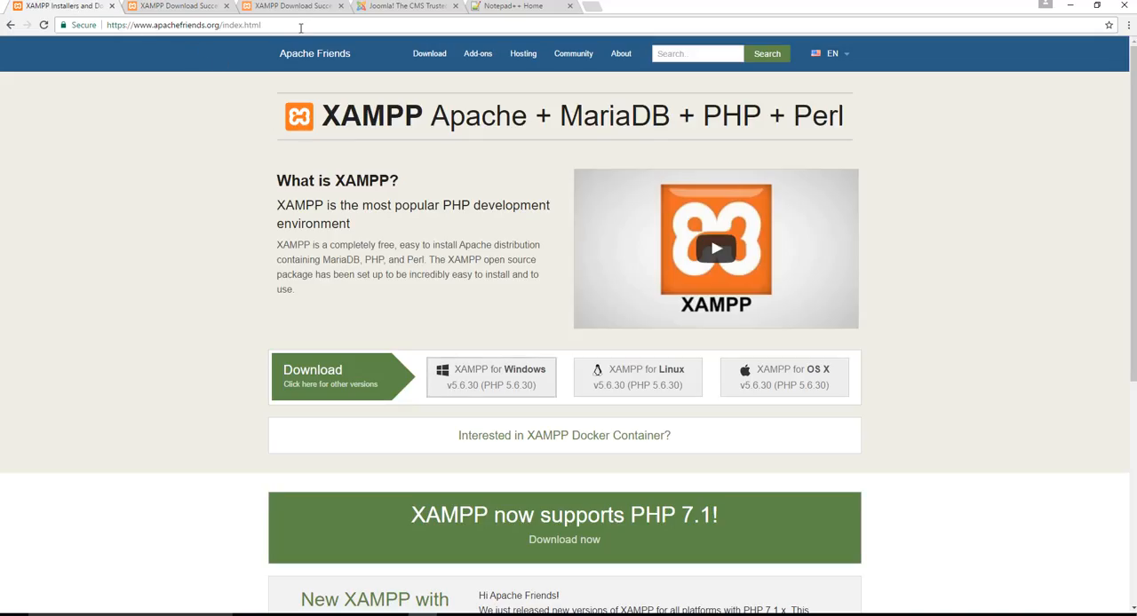
click(264, 26)
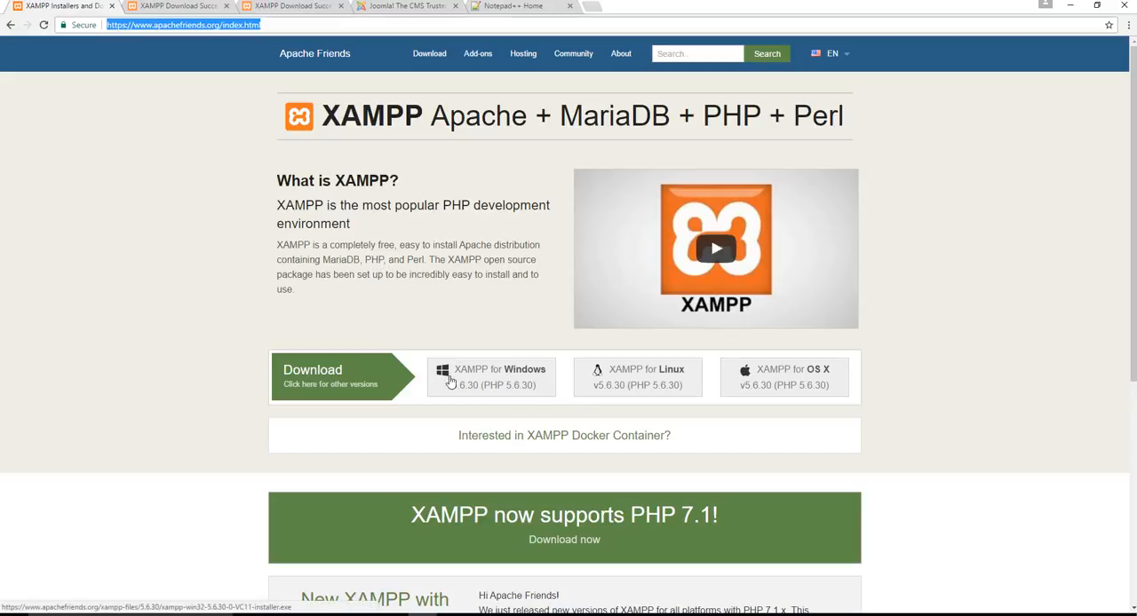
click(522, 380)
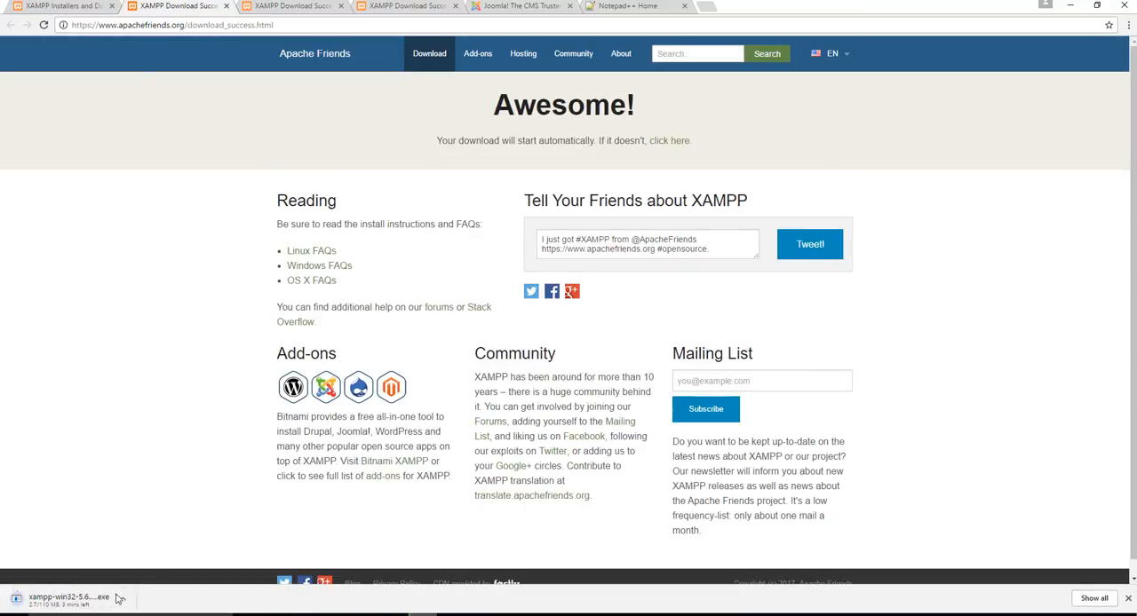
Cancel the running XAMPP installer download, dismiss the download bar, and minimize the browser
click(120, 598)
click(110, 591)
click(1127, 598)
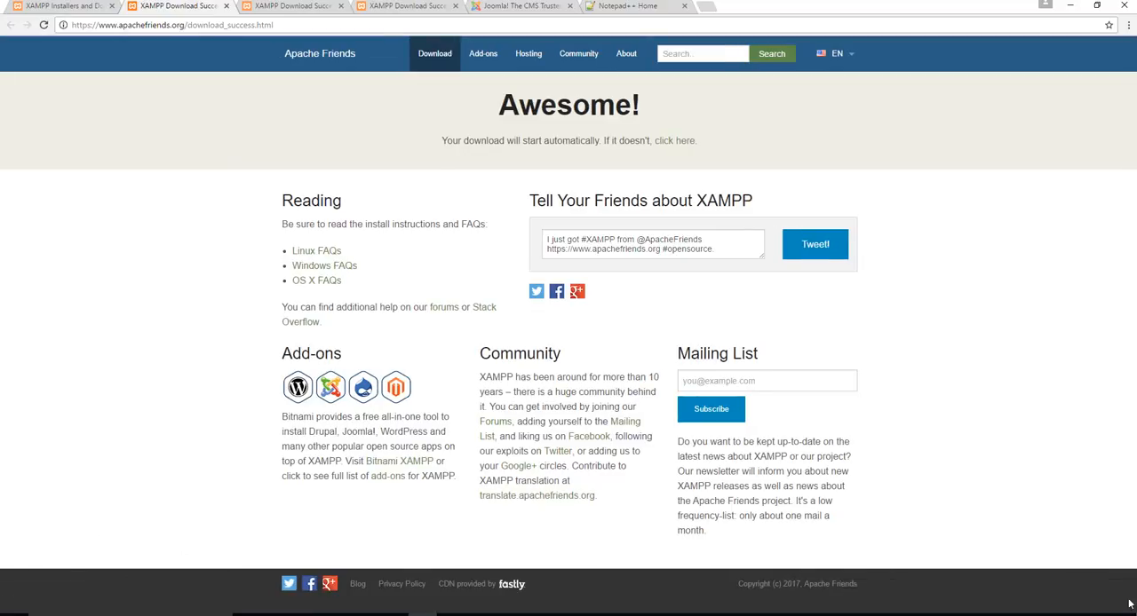
click(1070, 8)
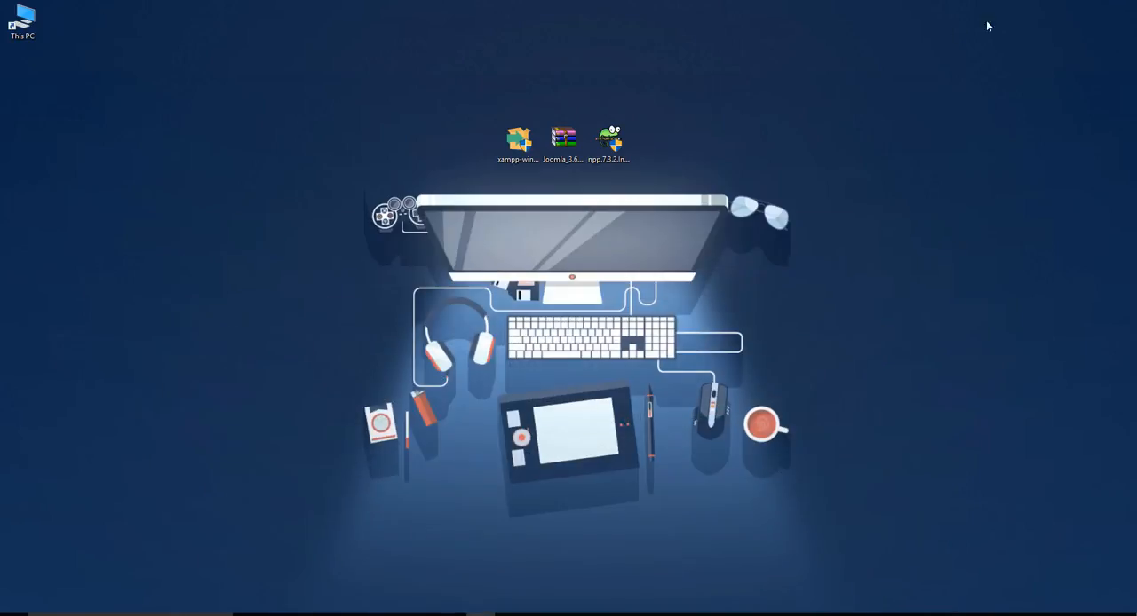
Launch the XAMPP installer from the desktop, continuing past the antivirus question and the User Account Control warning
mouse_move(530, 160)
mouse_down()
mouse_move(530, 222)
mouse_move(511, 153)
mouse_move(524, 147)
mouse_up()
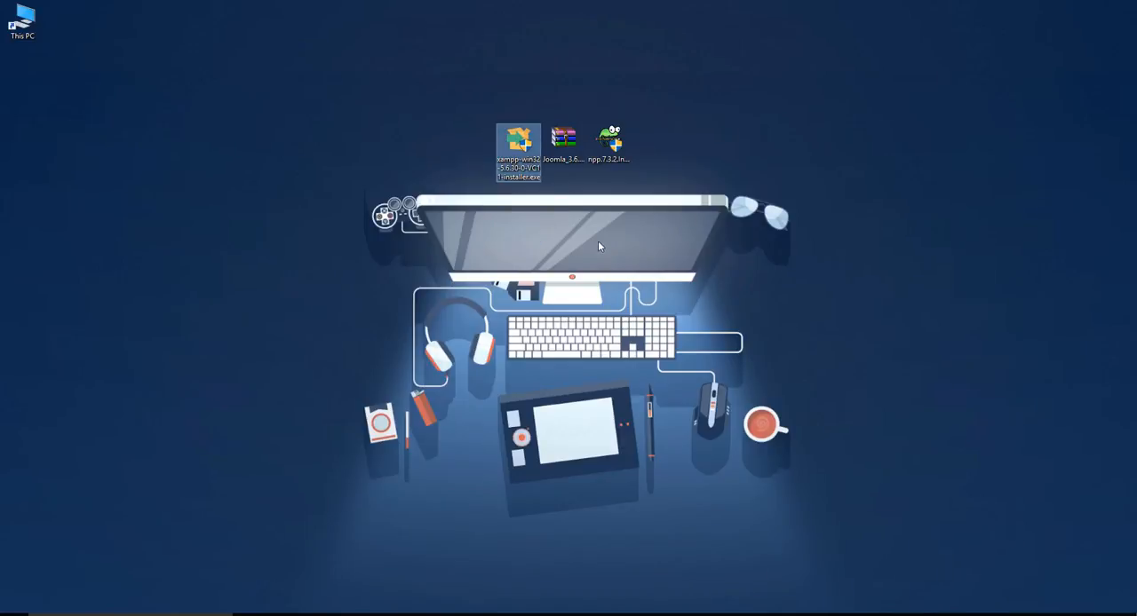
click(598, 240)
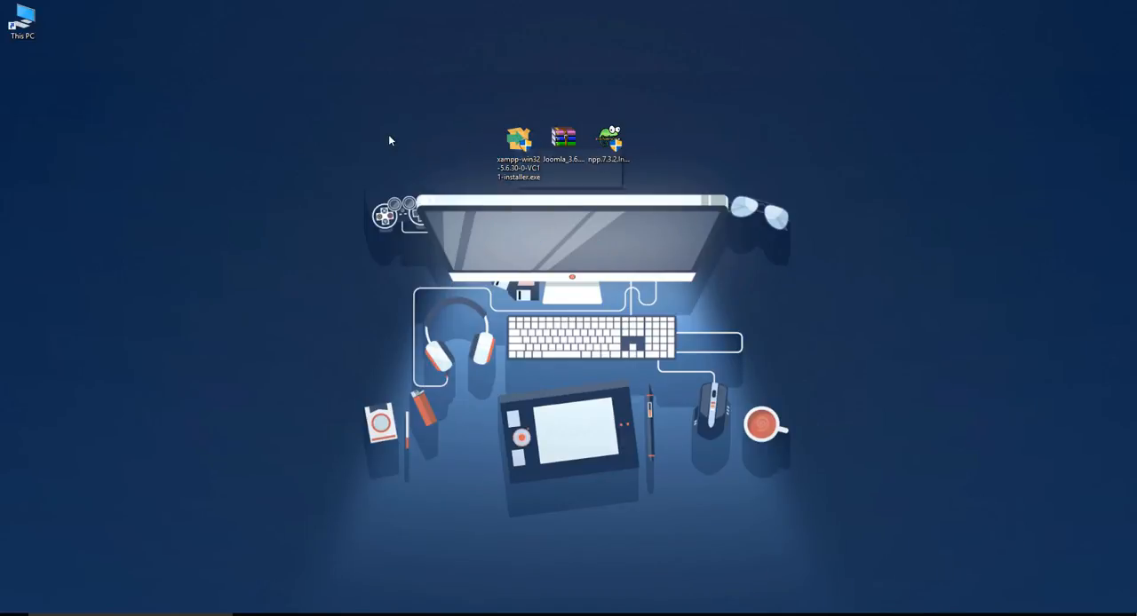
double_click(520, 144)
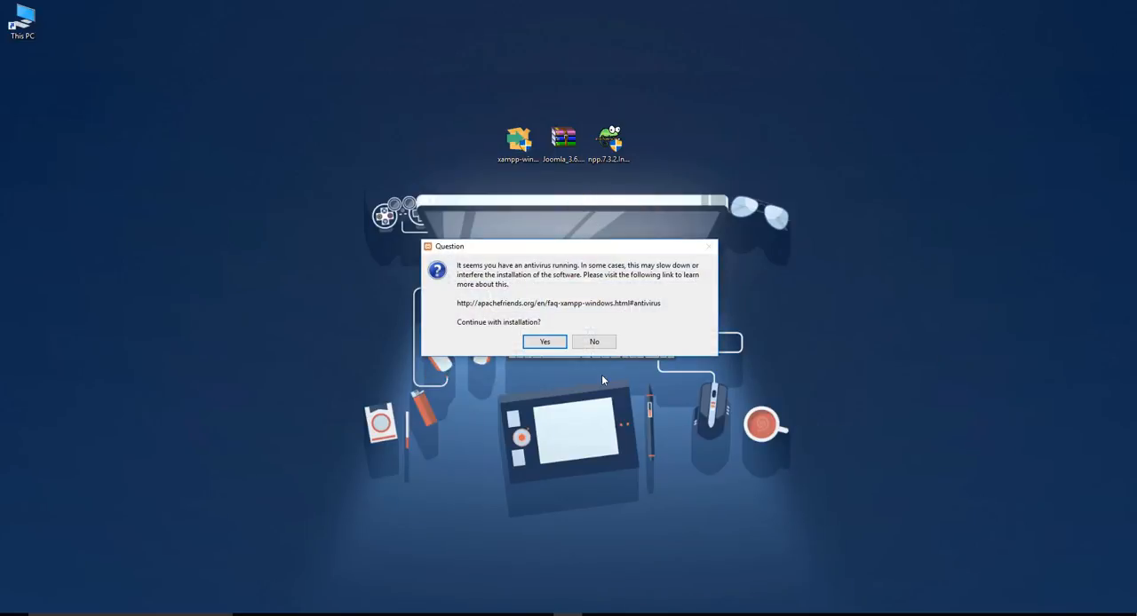
drag(527, 247, 574, 217)
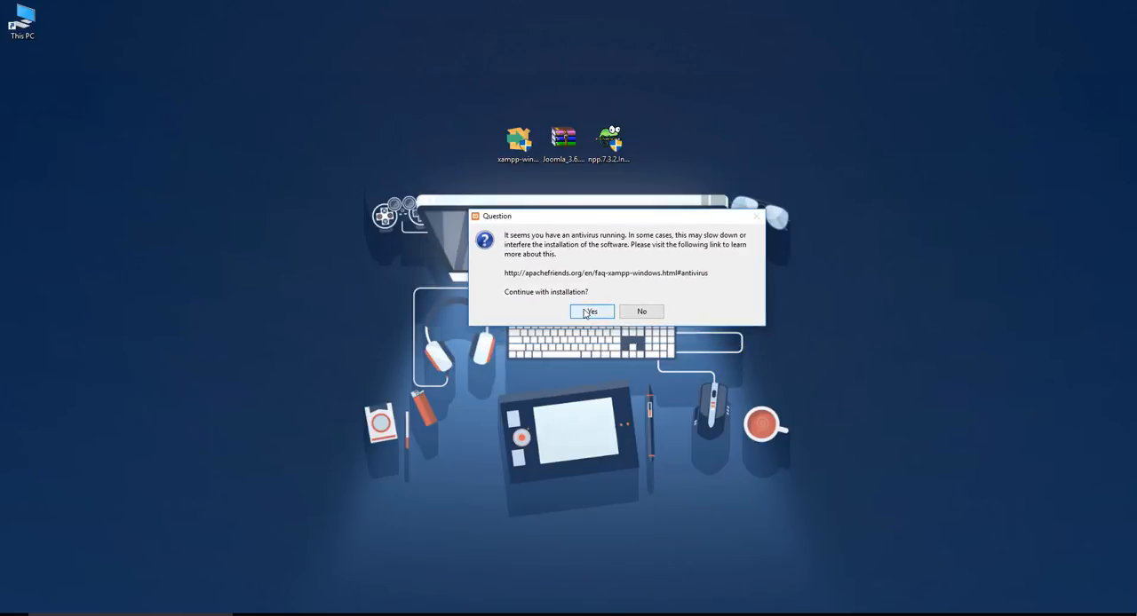
click(585, 313)
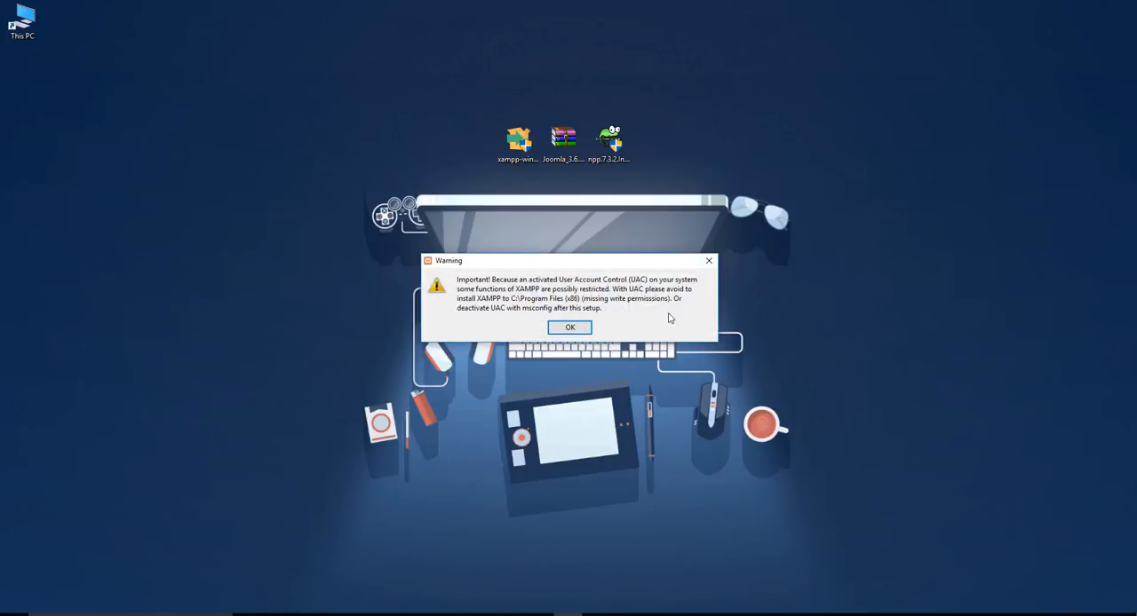
click(571, 327)
mouse_move(563, 202)
mouse_down()
mouse_move(579, 192)
mouse_move(562, 206)
mouse_up()
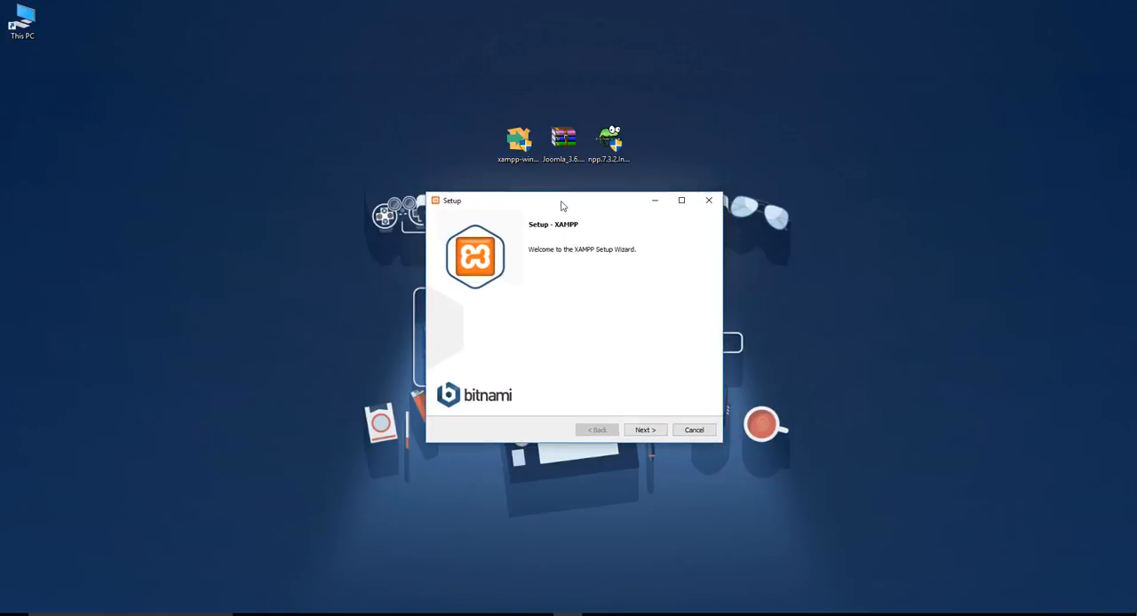
Advance the XAMPP setup past the welcome page and component selection, keeping all components selected
click(645, 430)
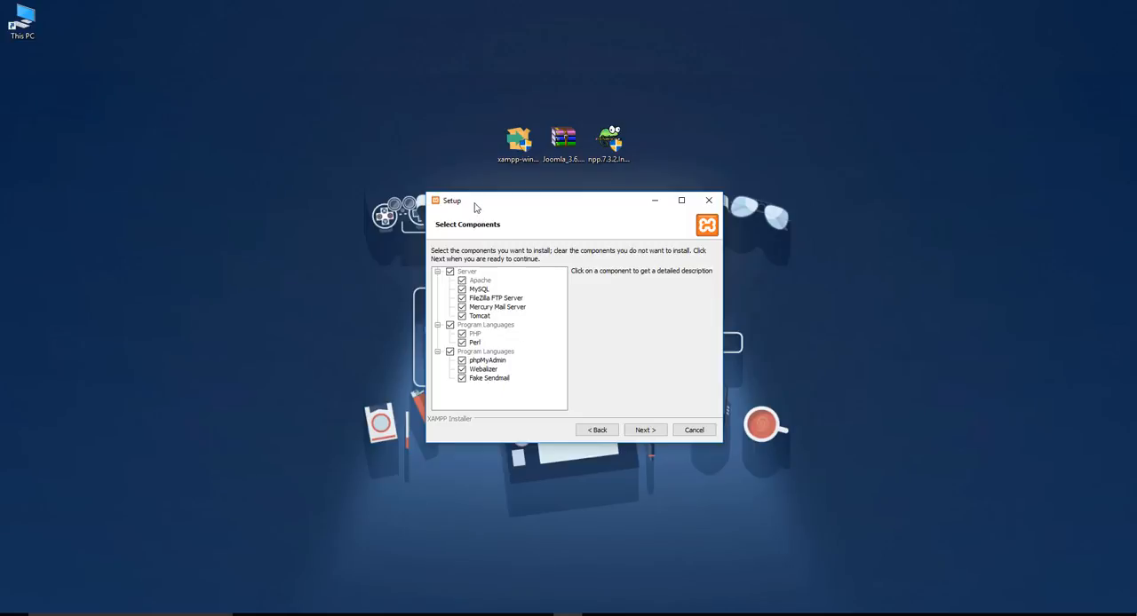
drag(488, 203, 523, 193)
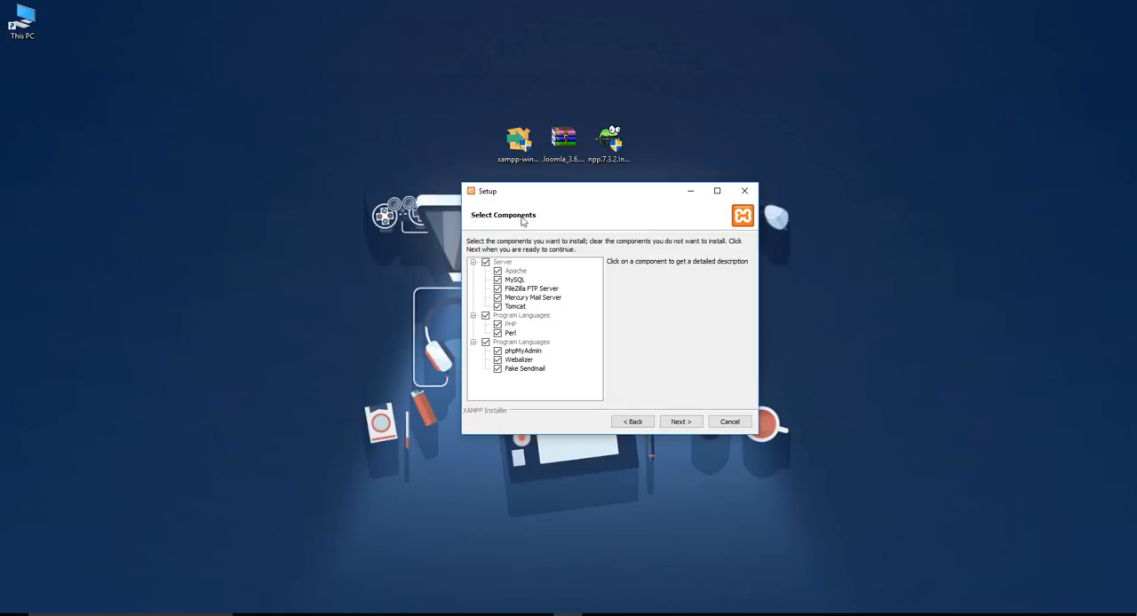
drag(531, 193, 515, 174)
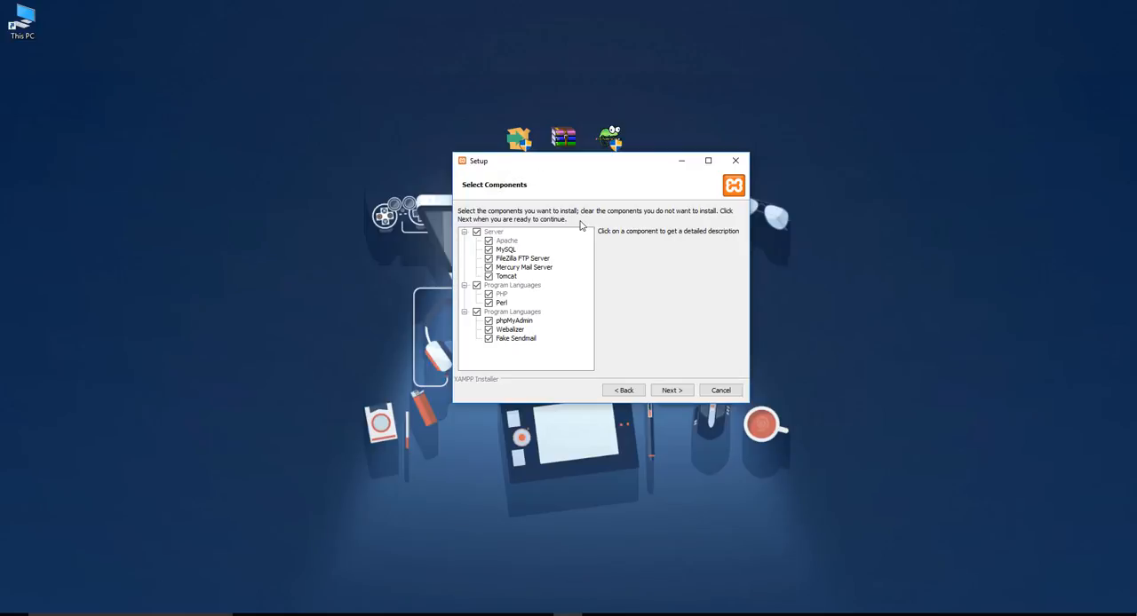
drag(578, 170, 550, 207)
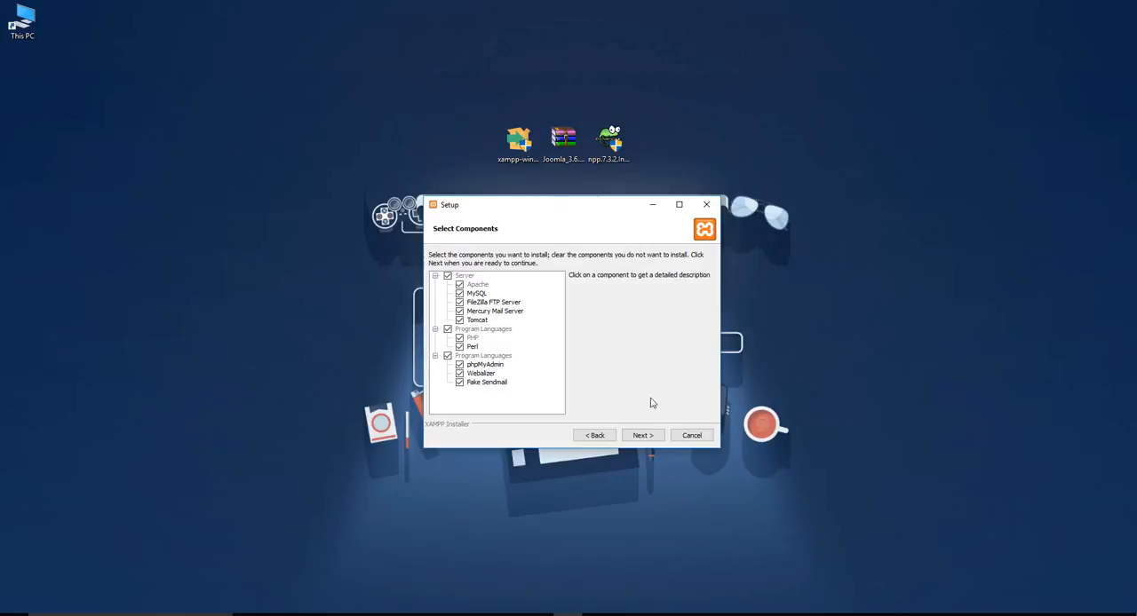
click(642, 436)
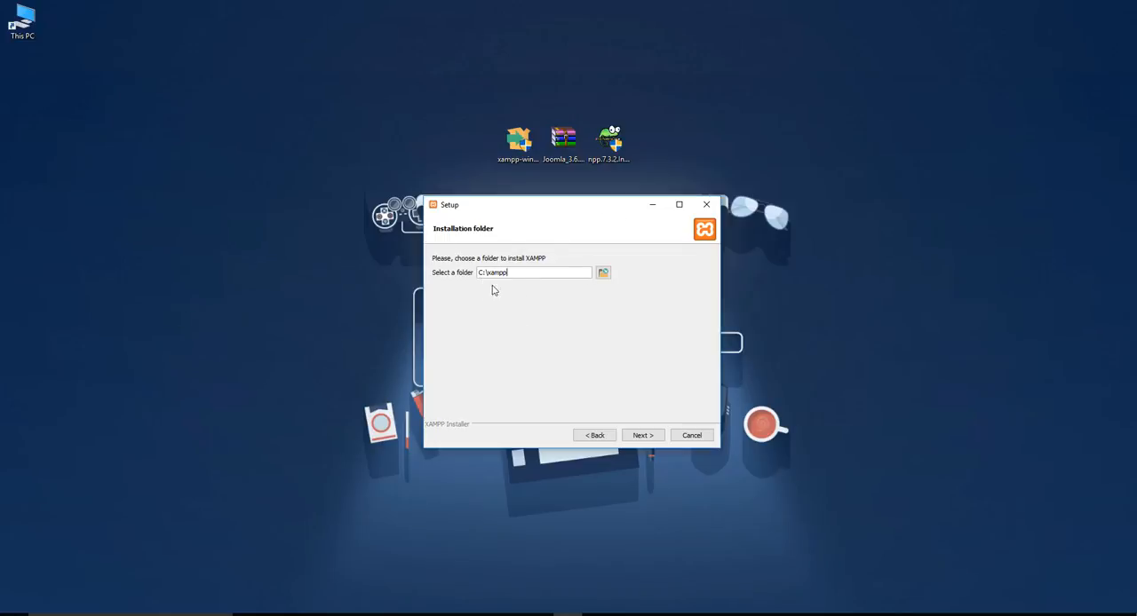
click(603, 273)
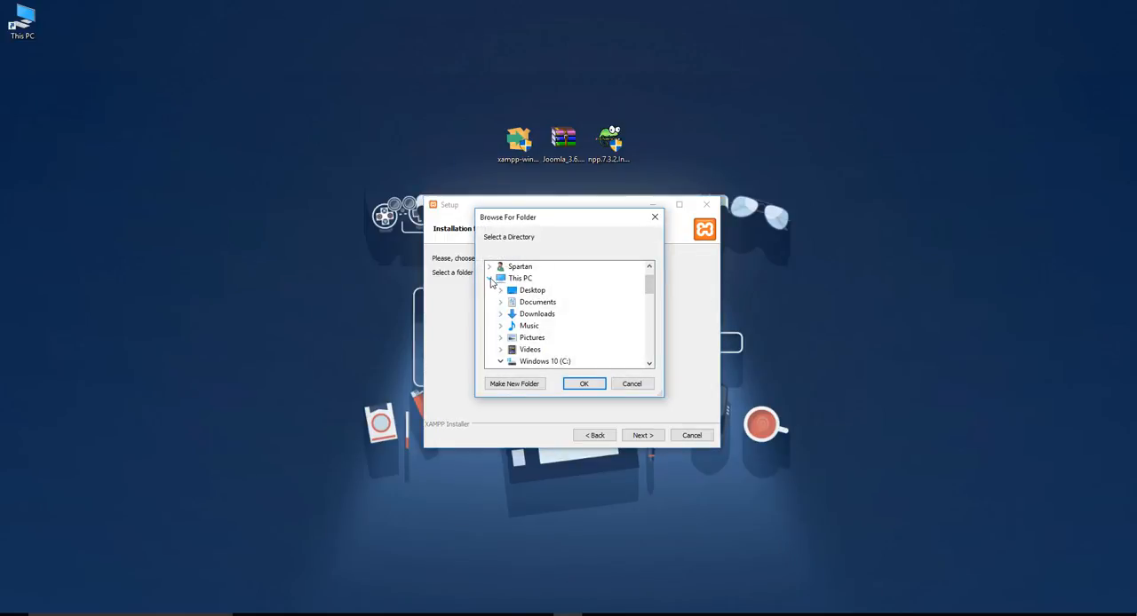
click(490, 279)
click(489, 279)
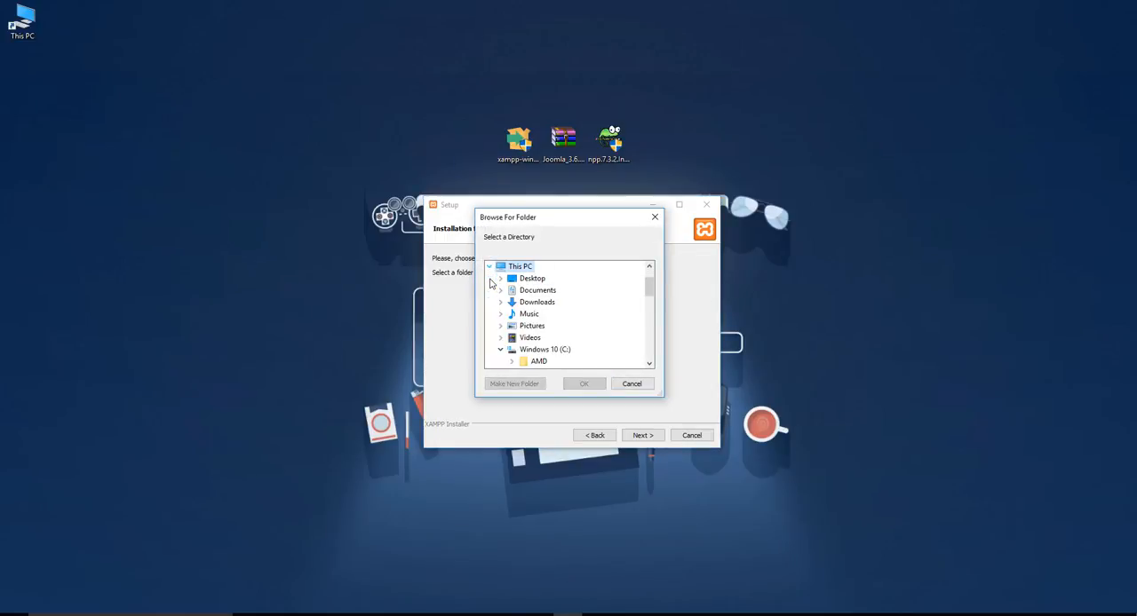
drag(524, 223, 576, 234)
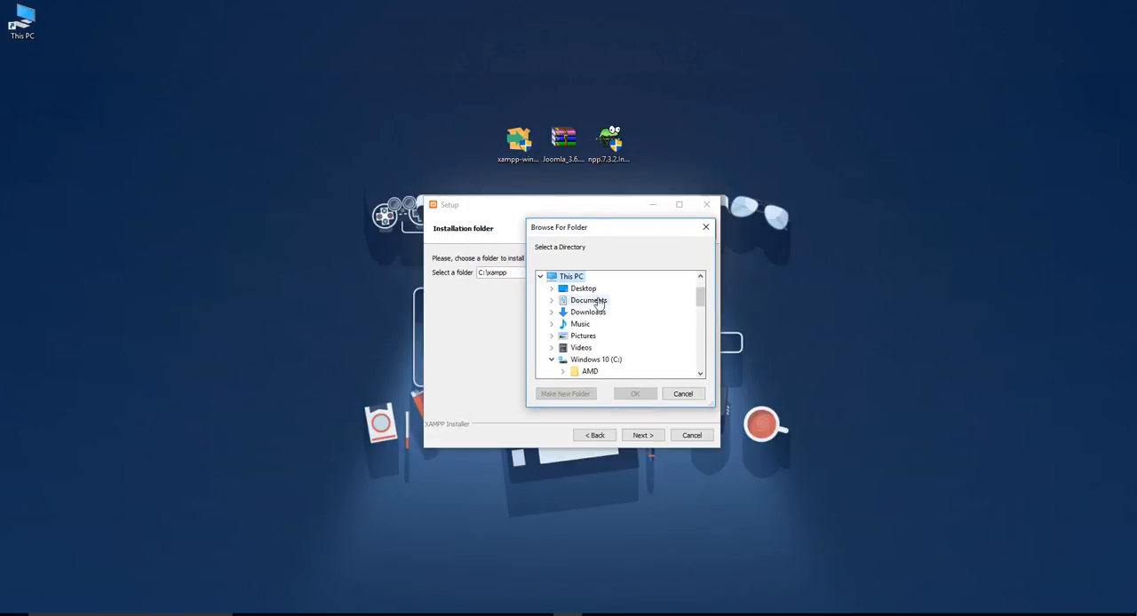
drag(580, 229, 783, 207)
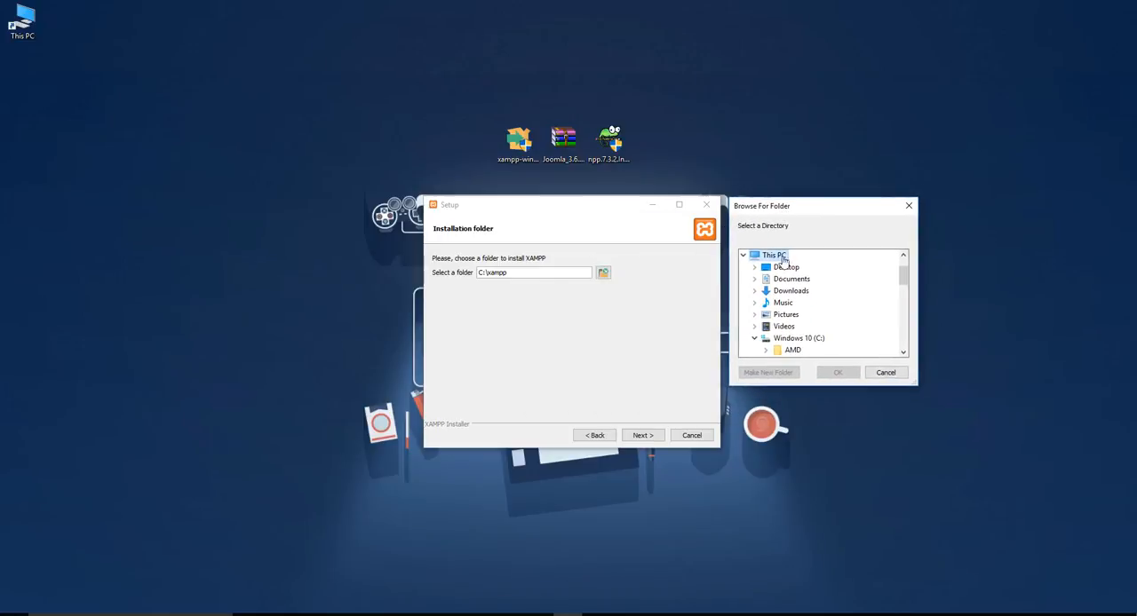
click(885, 373)
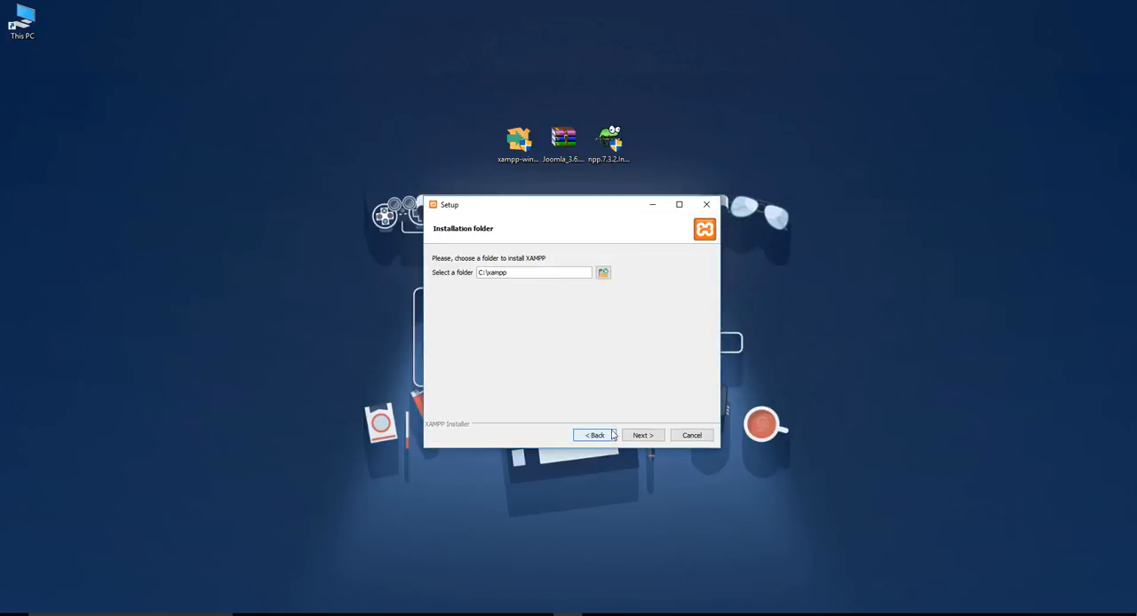
Keep C:\xampp as the installation folder, leave the Bitnami option unchecked, and start the installation
click(641, 435)
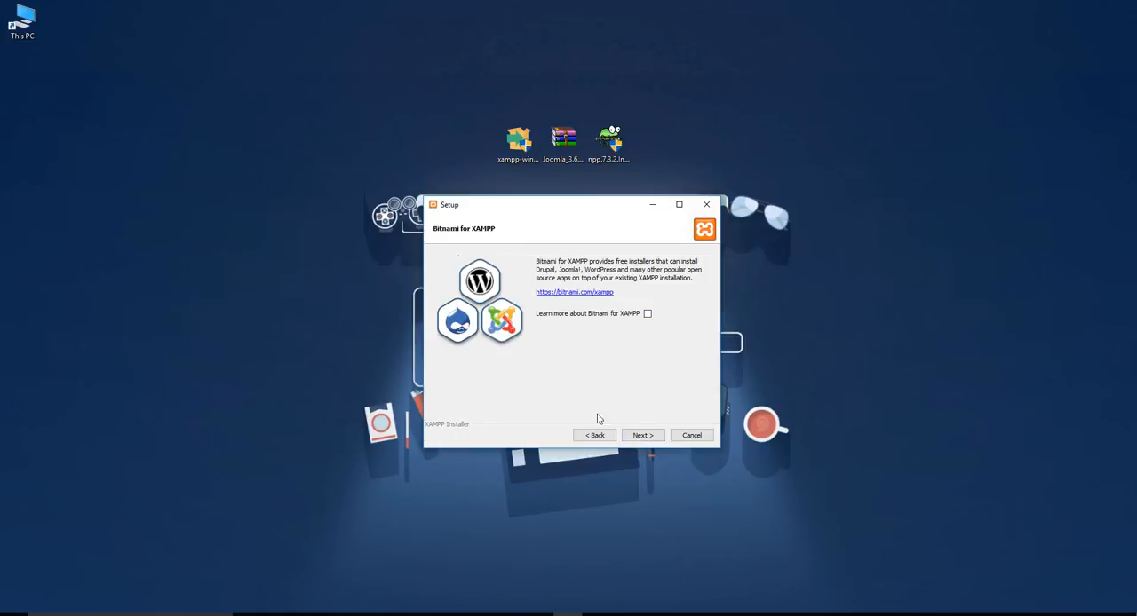
click(647, 437)
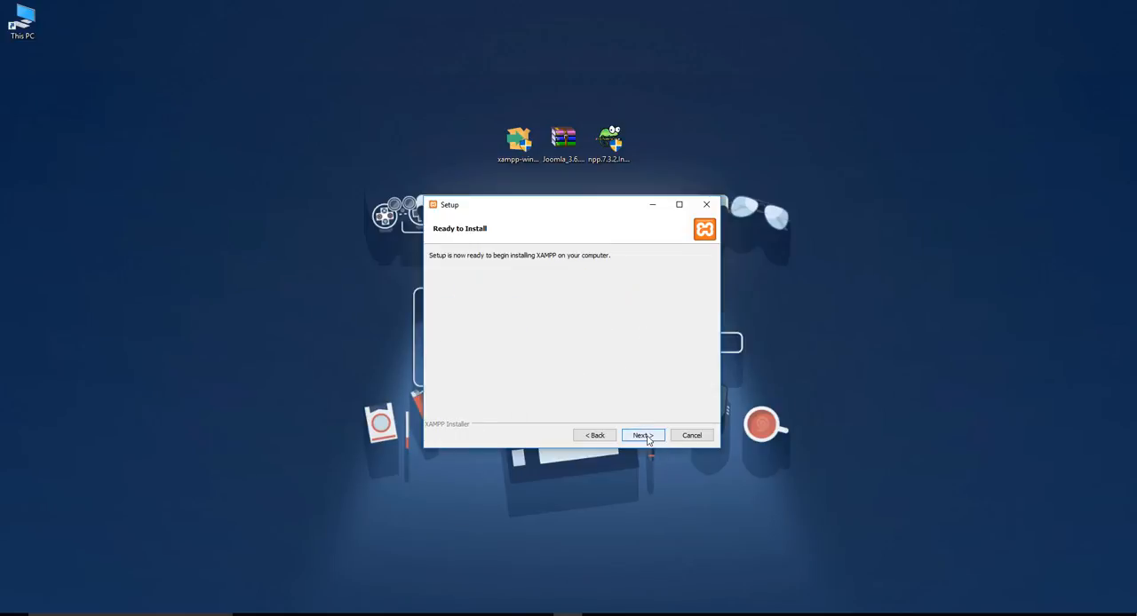
click(643, 436)
drag(548, 211, 571, 205)
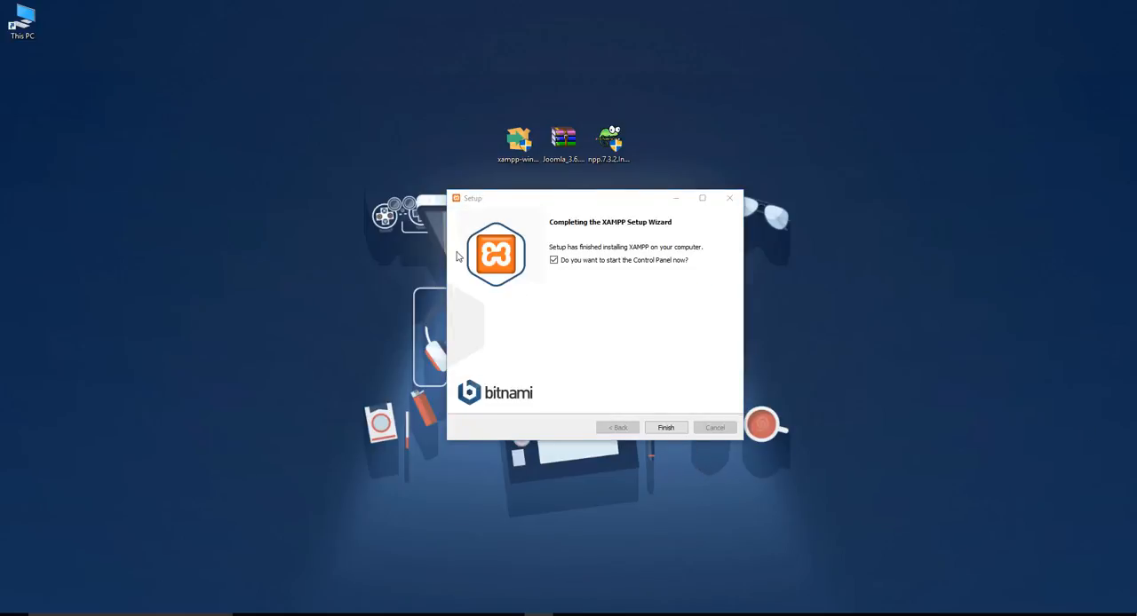
Finish the setup wizard with the option to start the Control Panel enabled, and save English as its language
drag(549, 204, 519, 193)
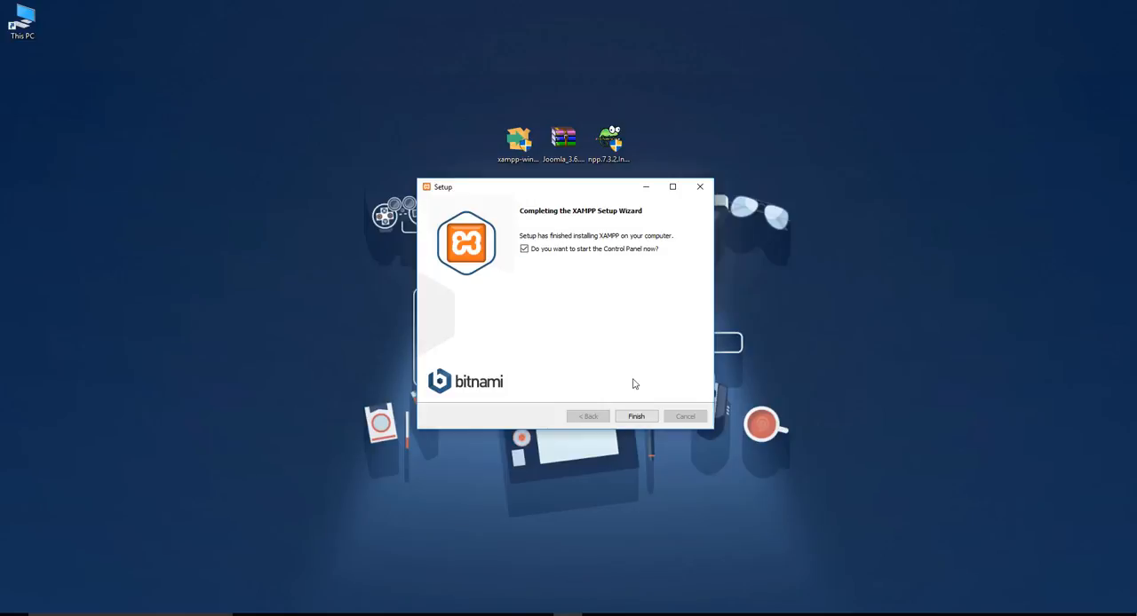
click(636, 417)
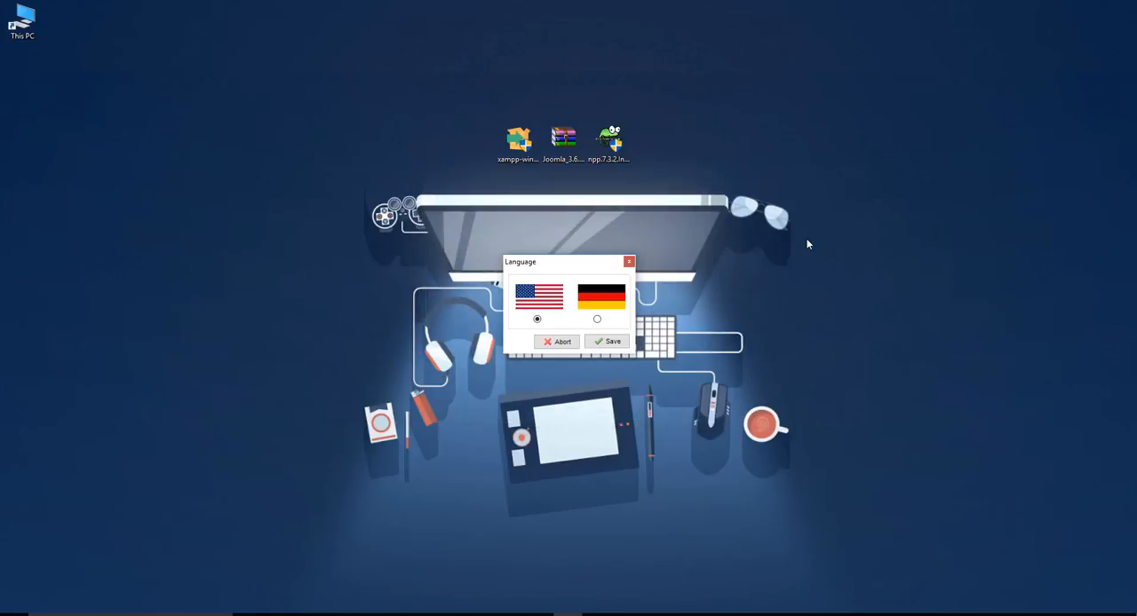
drag(544, 257, 546, 193)
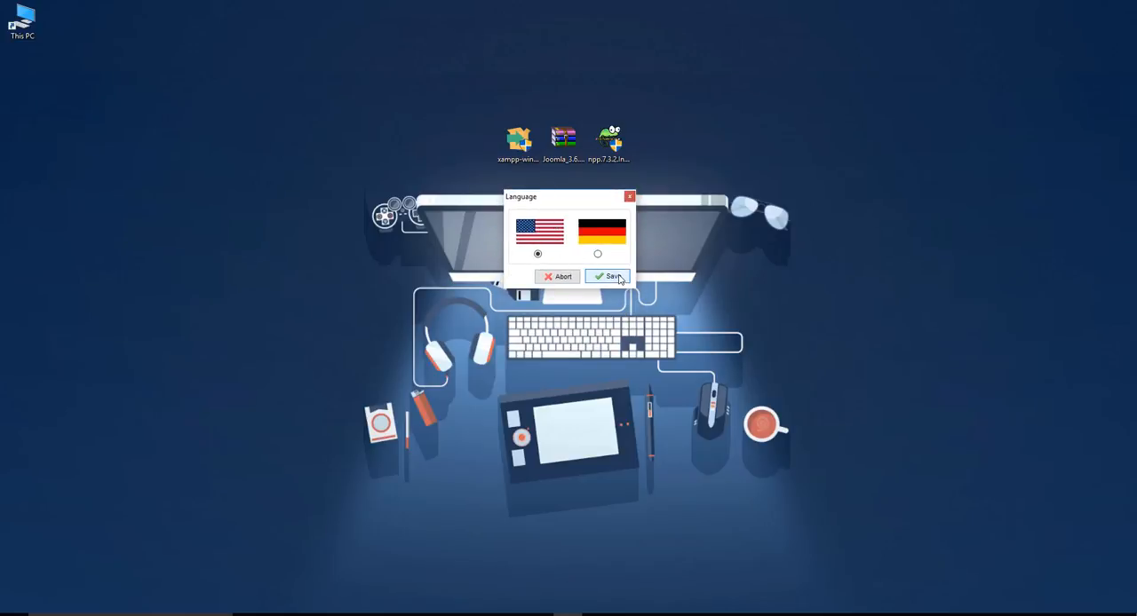
click(621, 276)
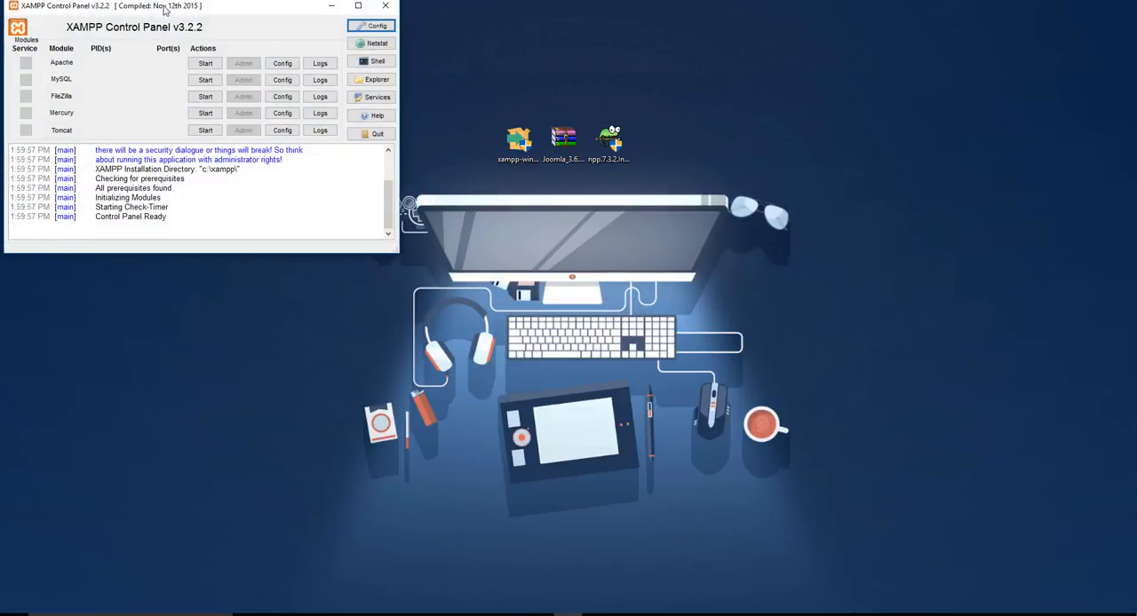
Center the XAMPP Control Panel on the desktop and start the Apache and MySQL modules
drag(180, 14, 534, 209)
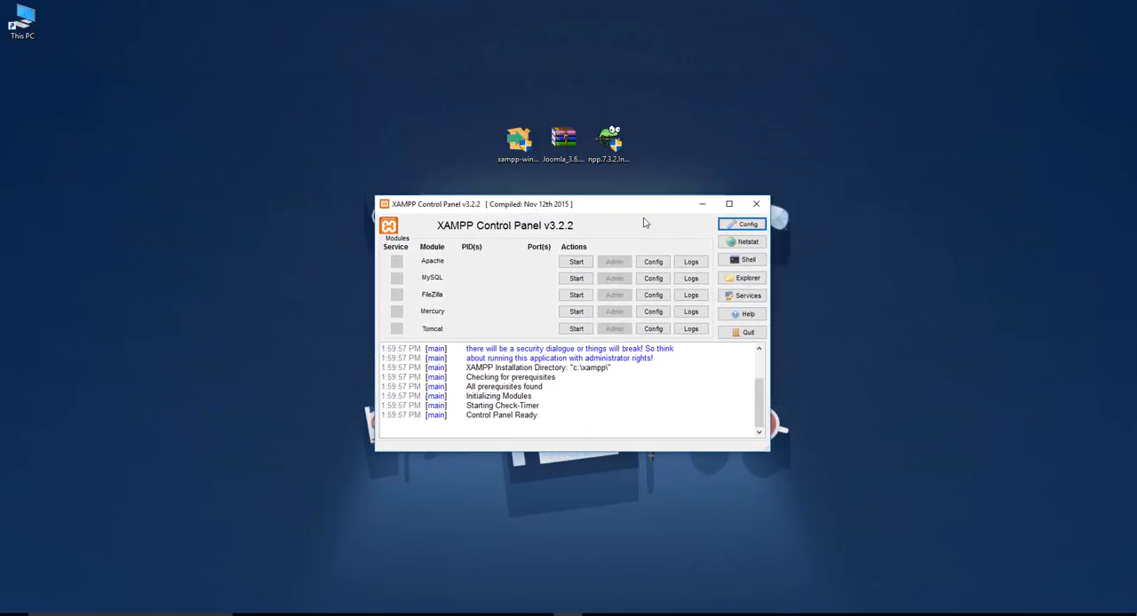
click(576, 264)
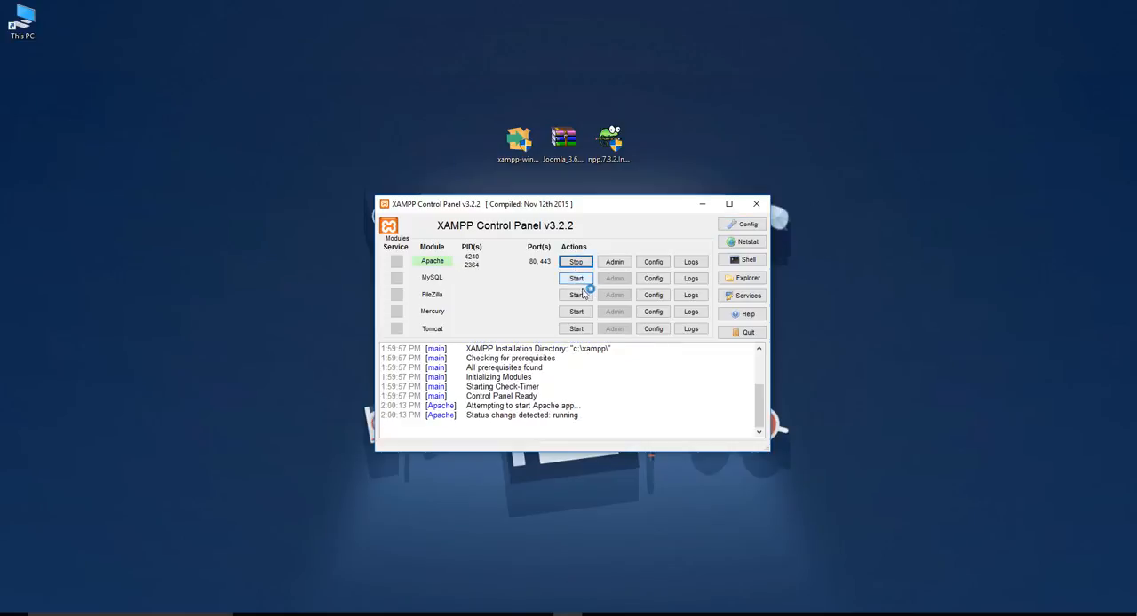
click(578, 280)
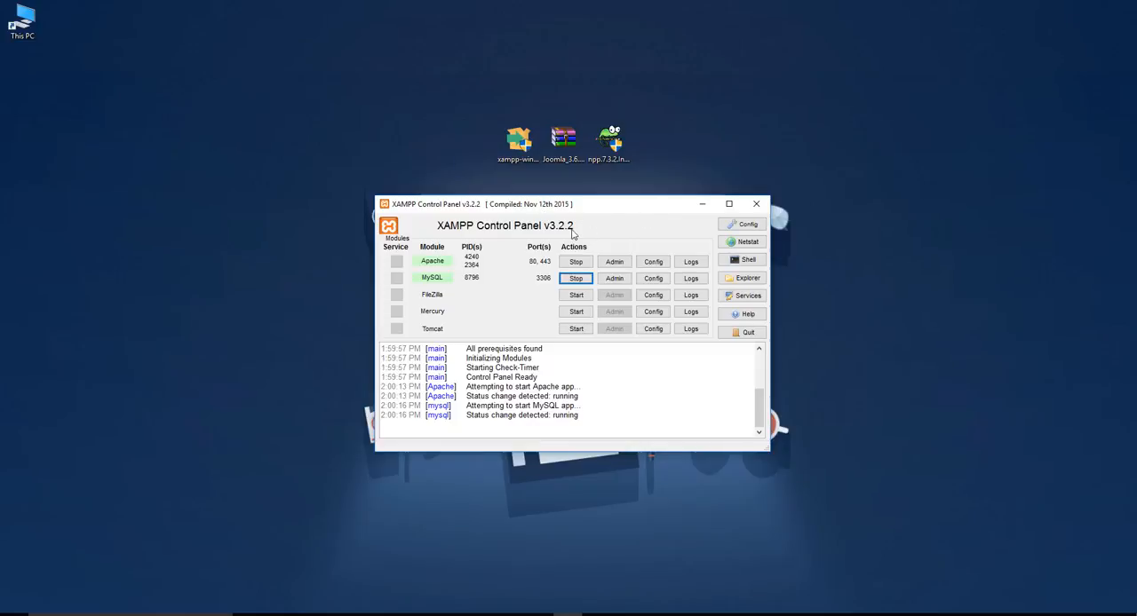
drag(553, 207, 567, 188)
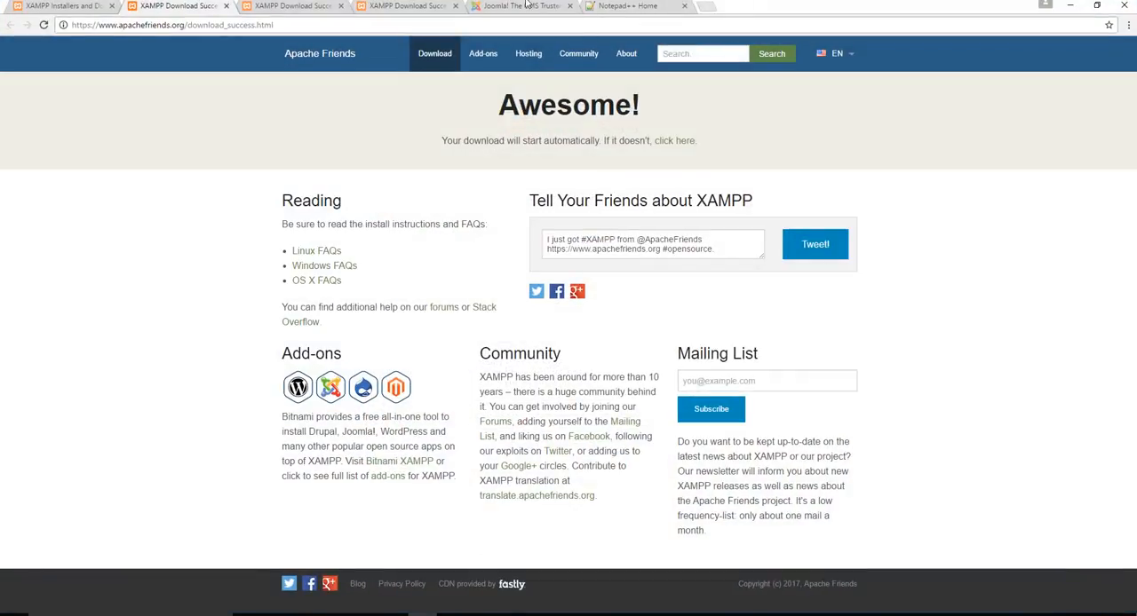
Load localhost in a new Chrome tab to check the XAMPP installation
click(707, 6)
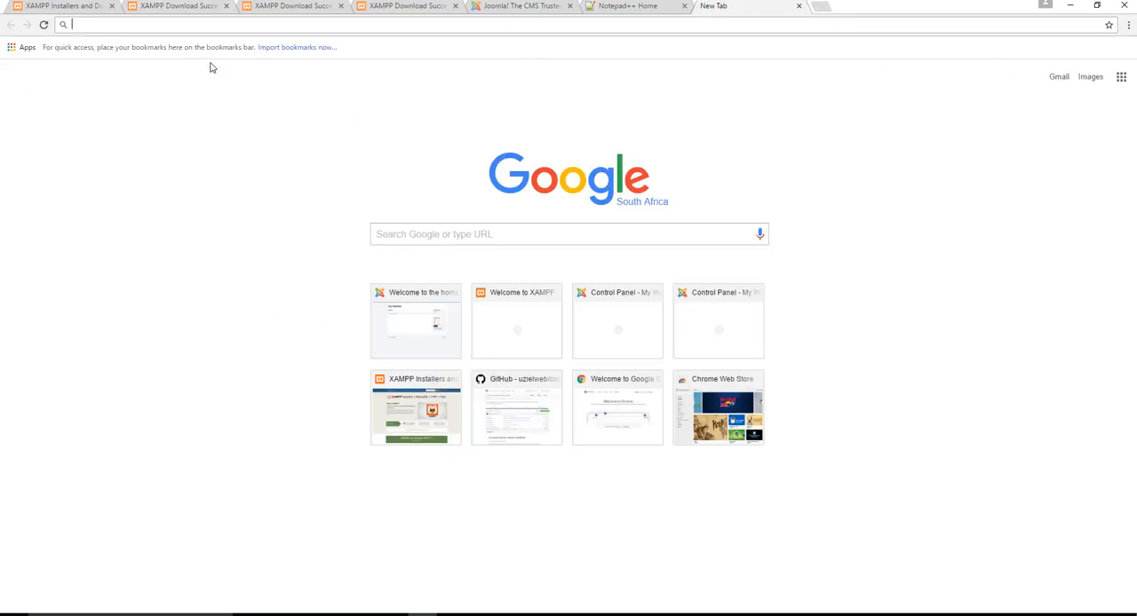
text(localhost)
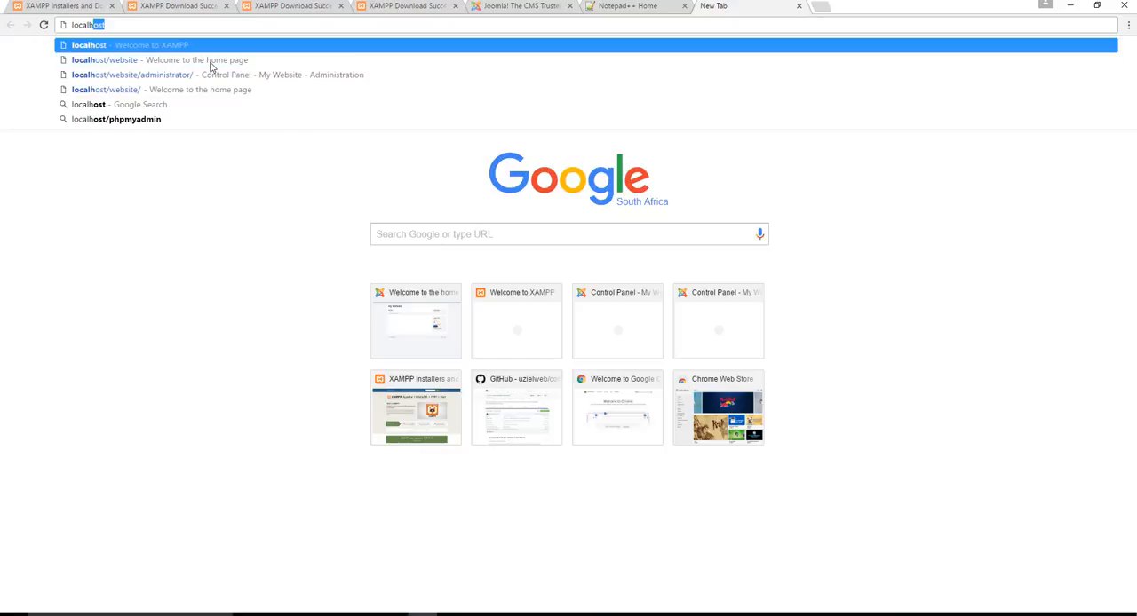
key(Return)
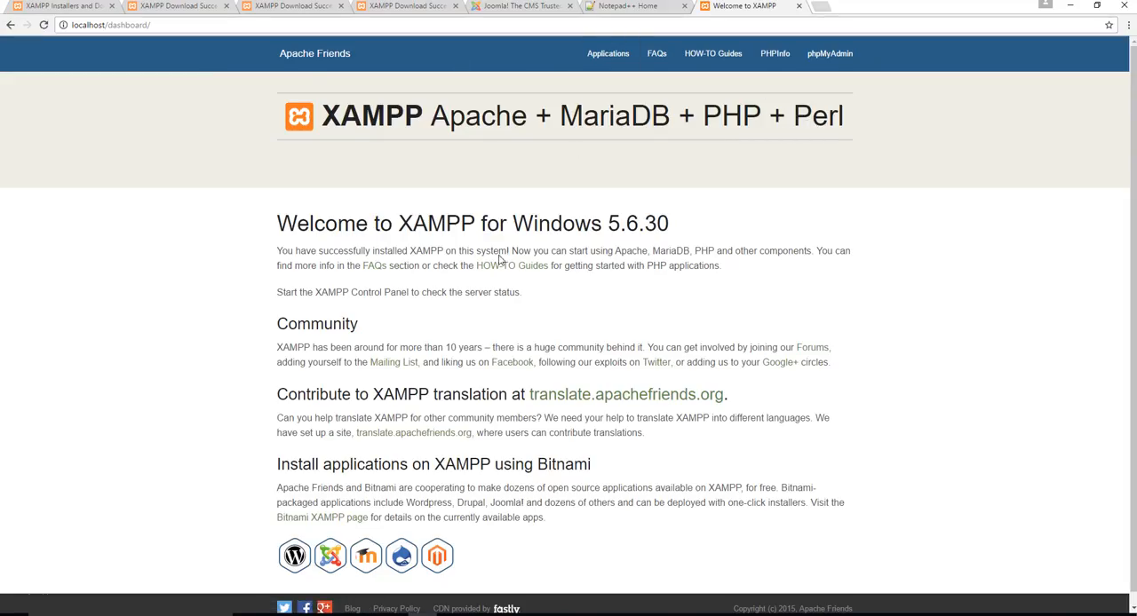
scroll(462, 266, down, 1)
scroll(565, 350, up, 1)
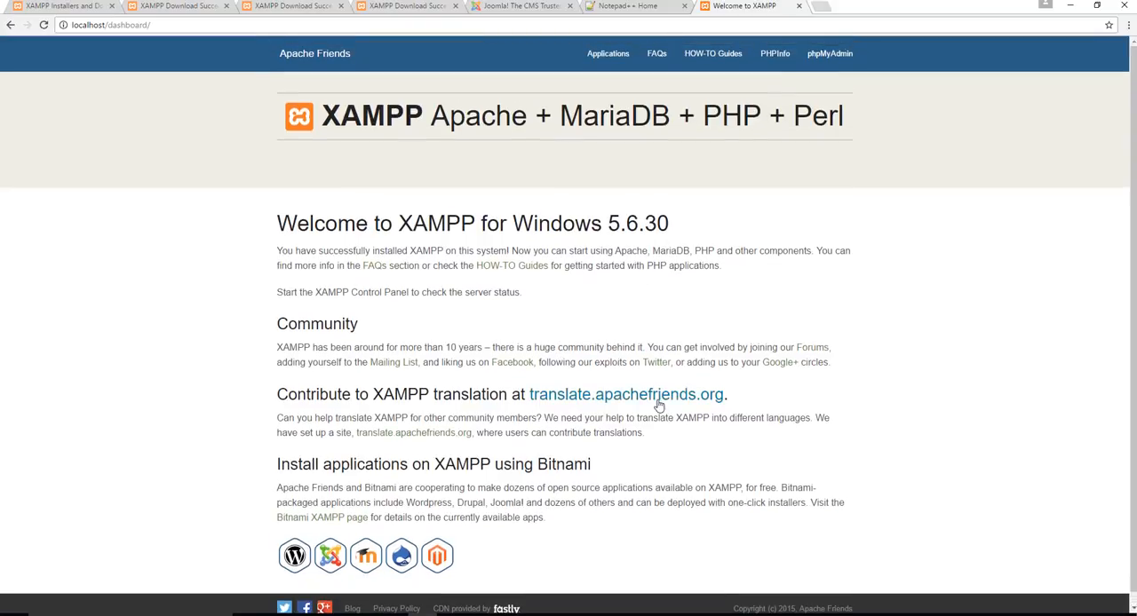
scroll(626, 391, down, 1)
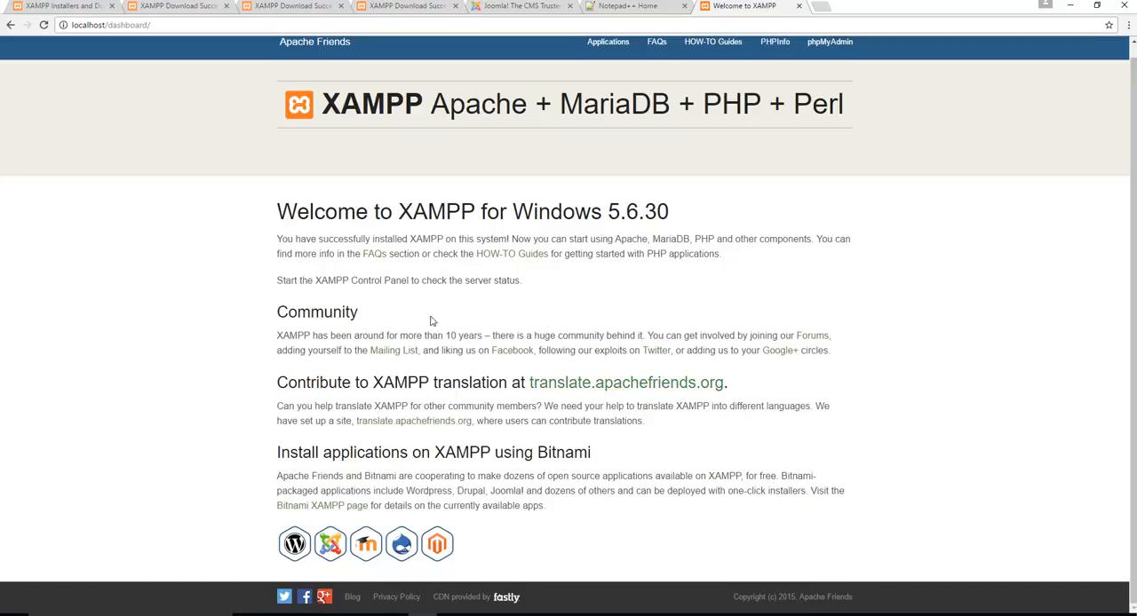
scroll(583, 308, up, 1)
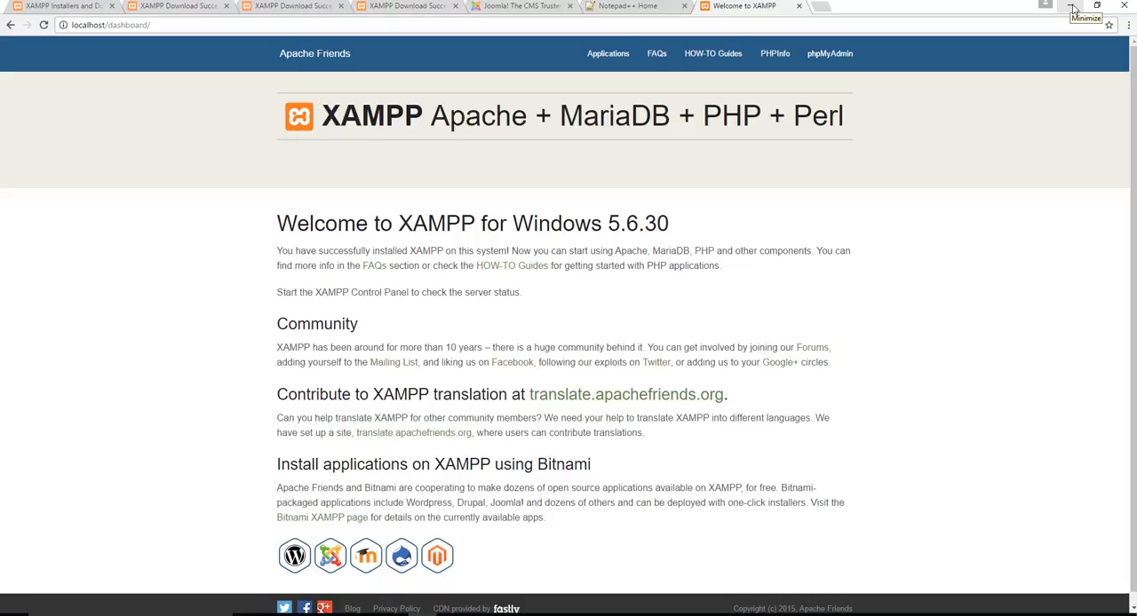
Go to the Joomla downloads page from joomla.org and download the Joomla 3.6.5 English (UK) full package ZIP
click(522, 7)
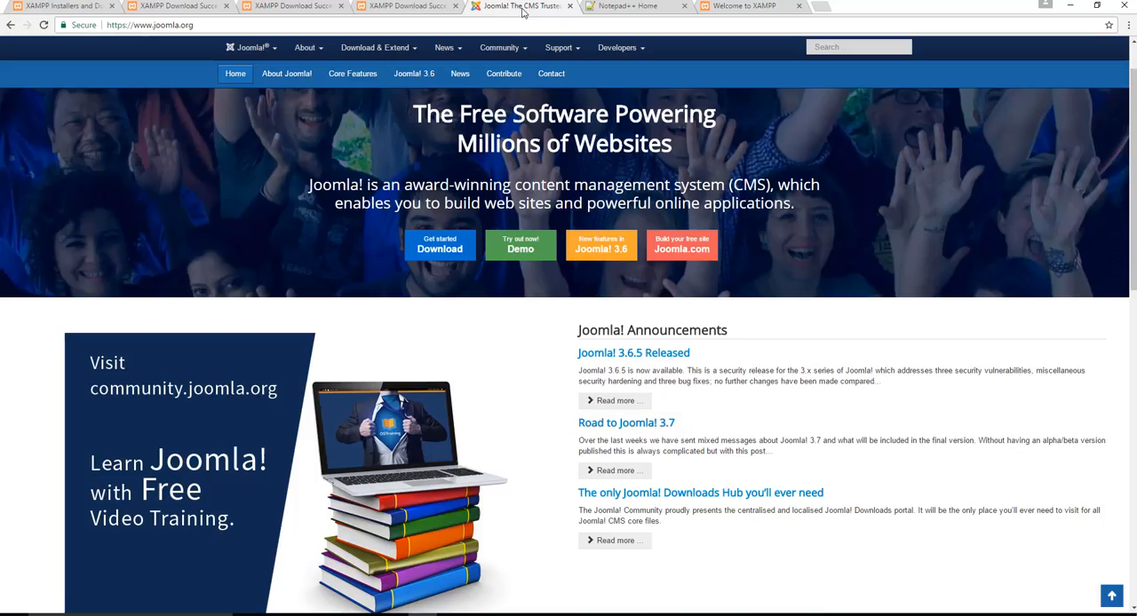
click(140, 25)
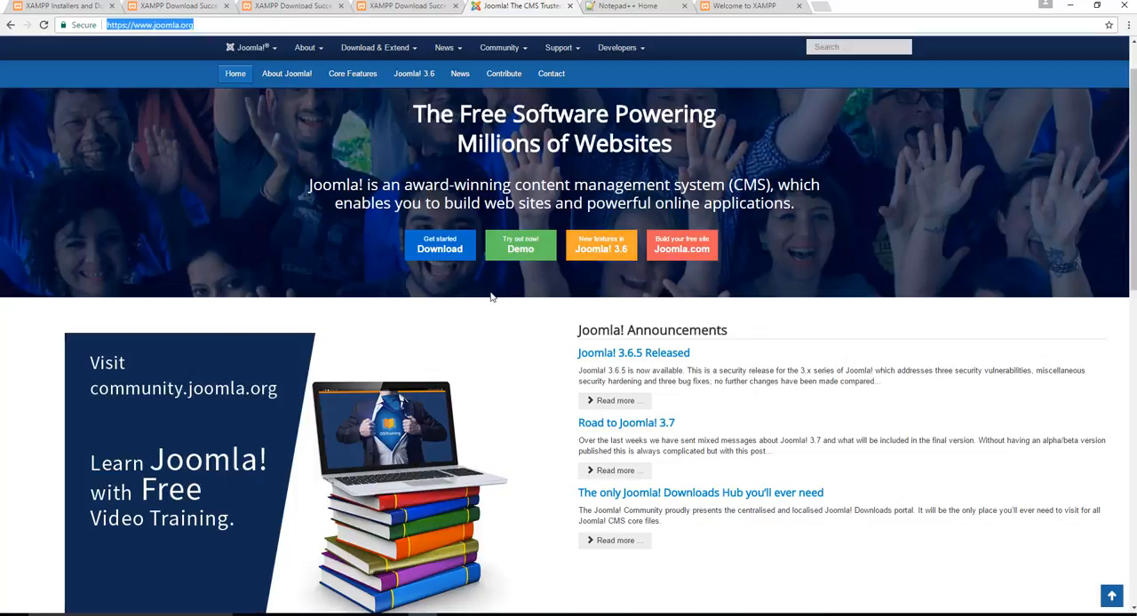
click(433, 250)
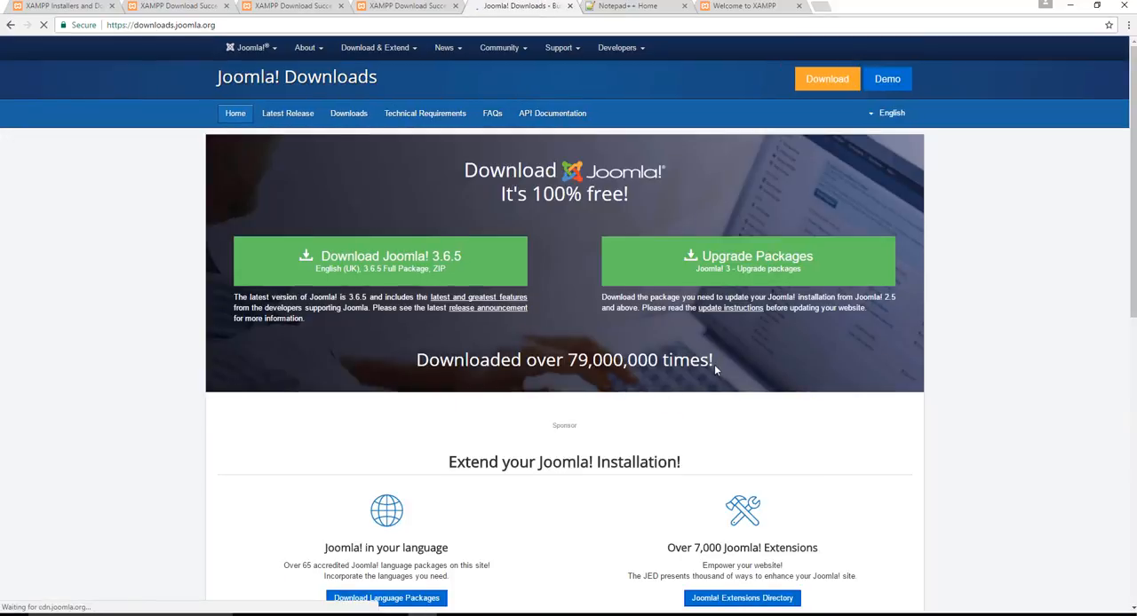
scroll(626, 297, down, 2)
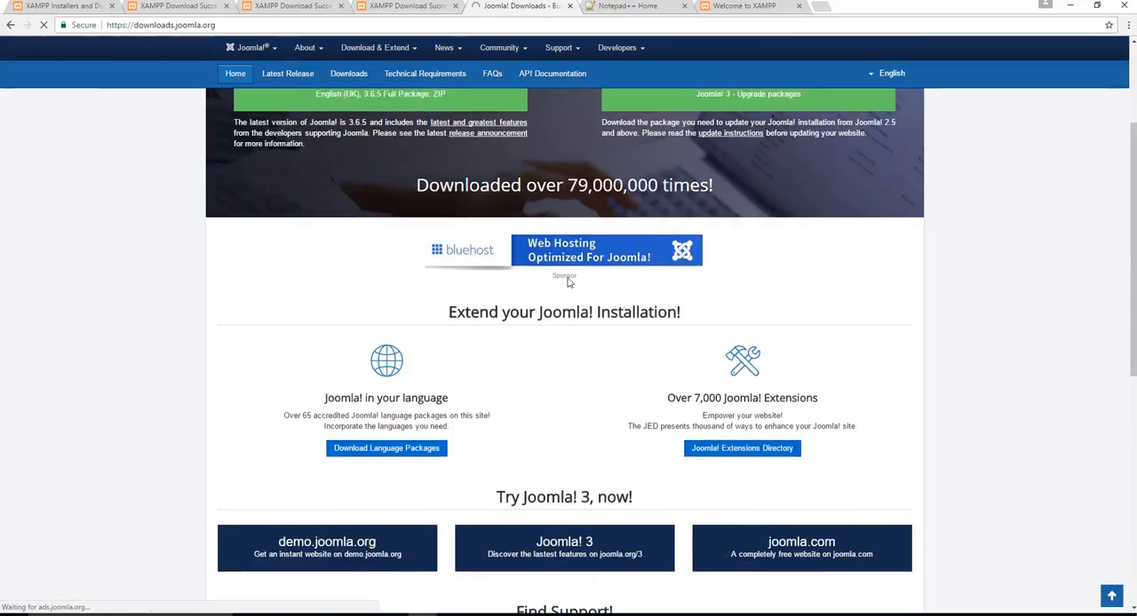
scroll(625, 298, up, 2)
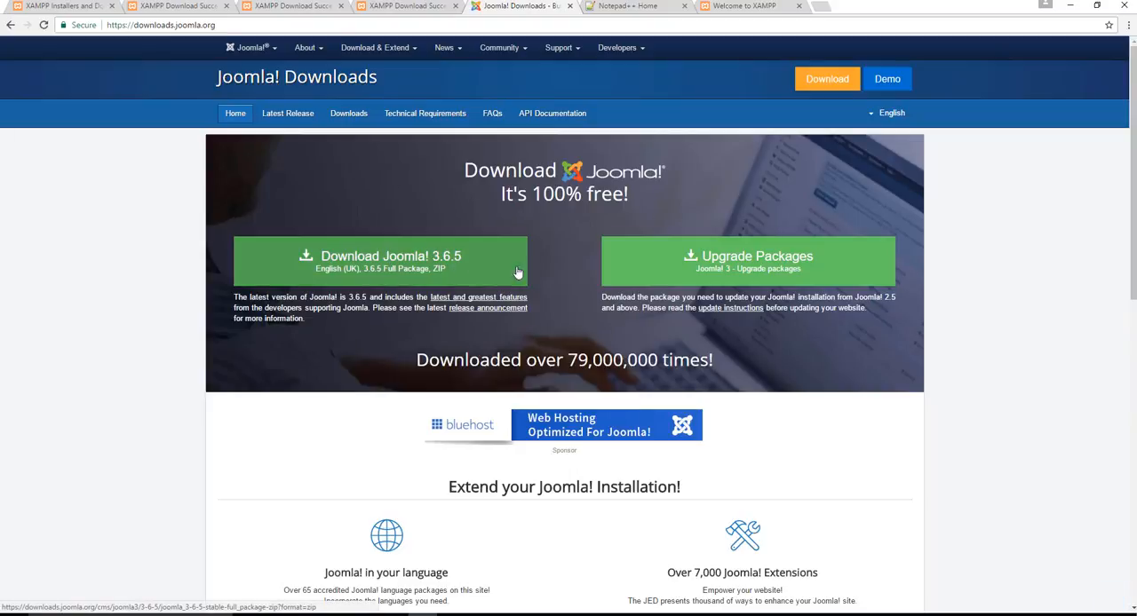
click(404, 274)
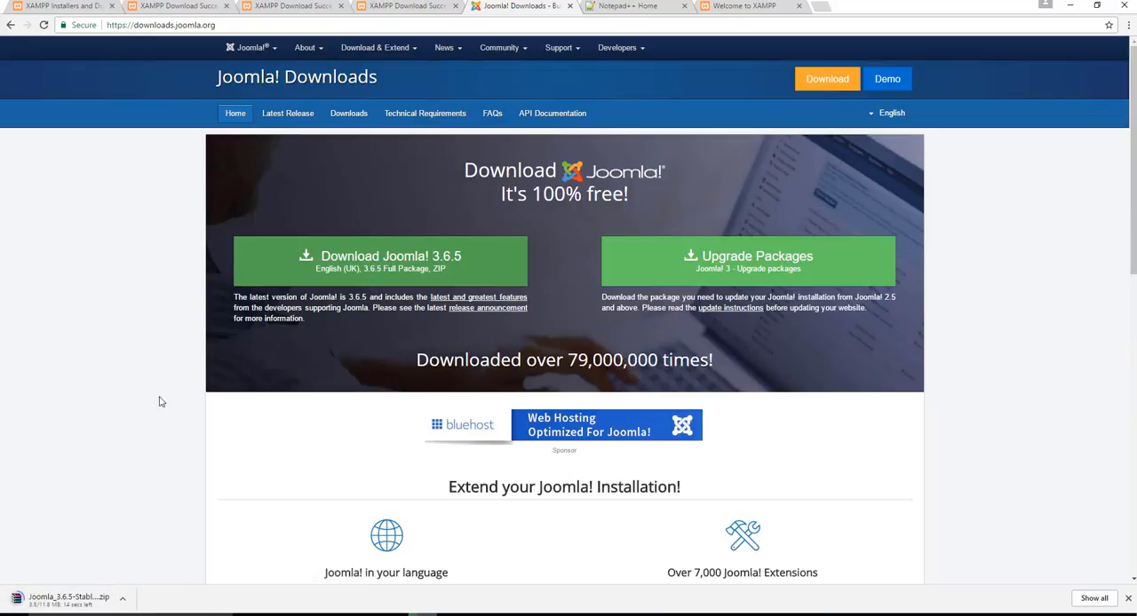
Clear the open windows off the desktop and inspect the files and folders inside the Joomla ZIP archive in WinRAR
click(1069, 7)
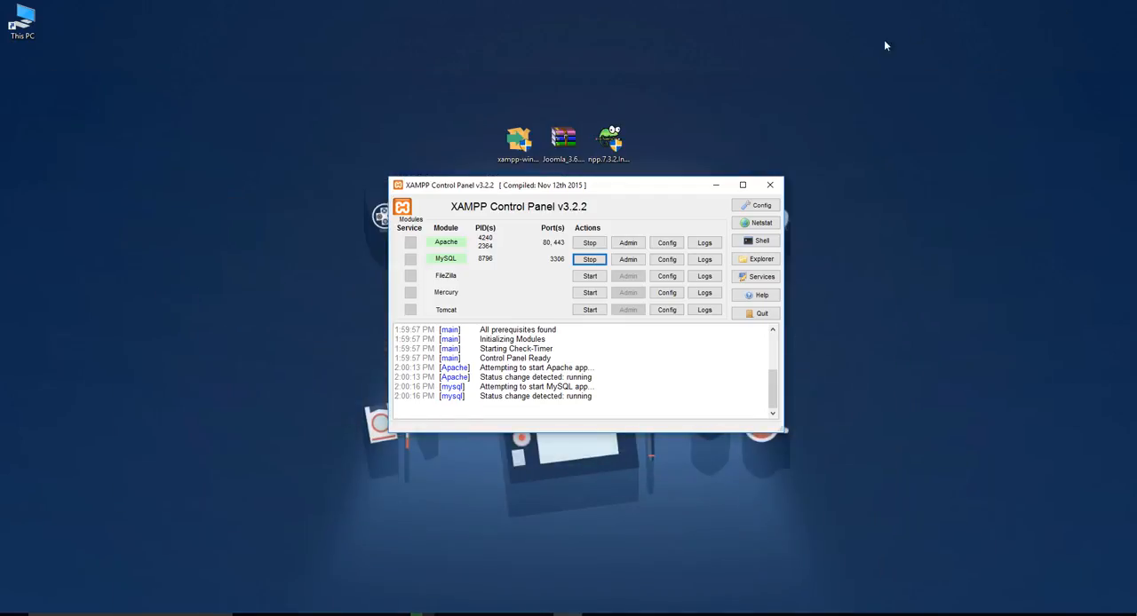
click(715, 185)
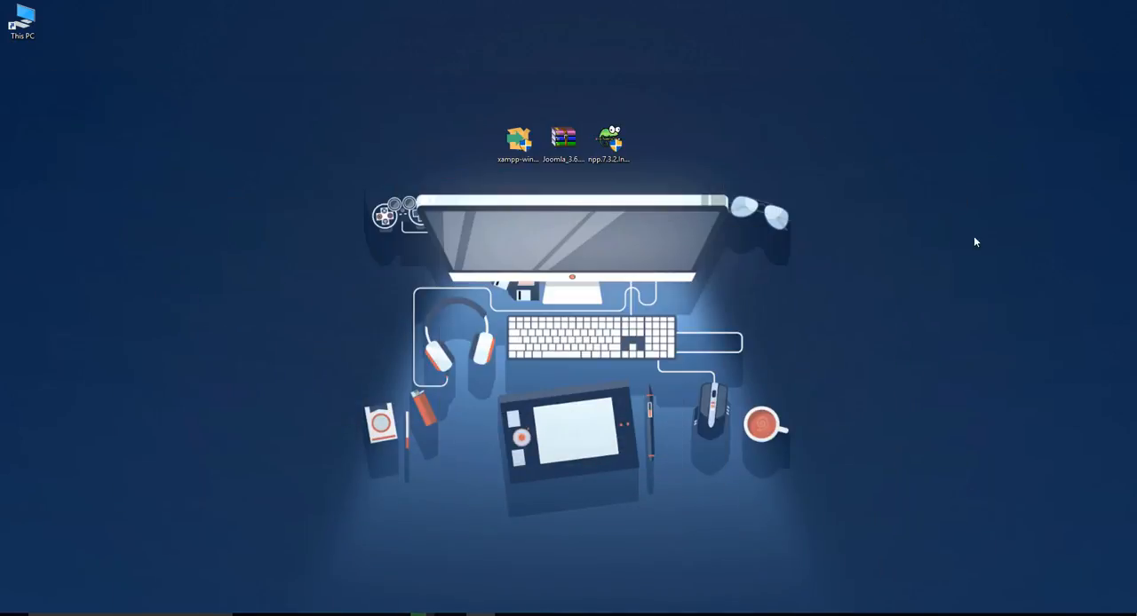
mouse_move(575, 126)
mouse_down()
mouse_move(673, 110)
mouse_move(795, 135)
mouse_move(571, 133)
mouse_up()
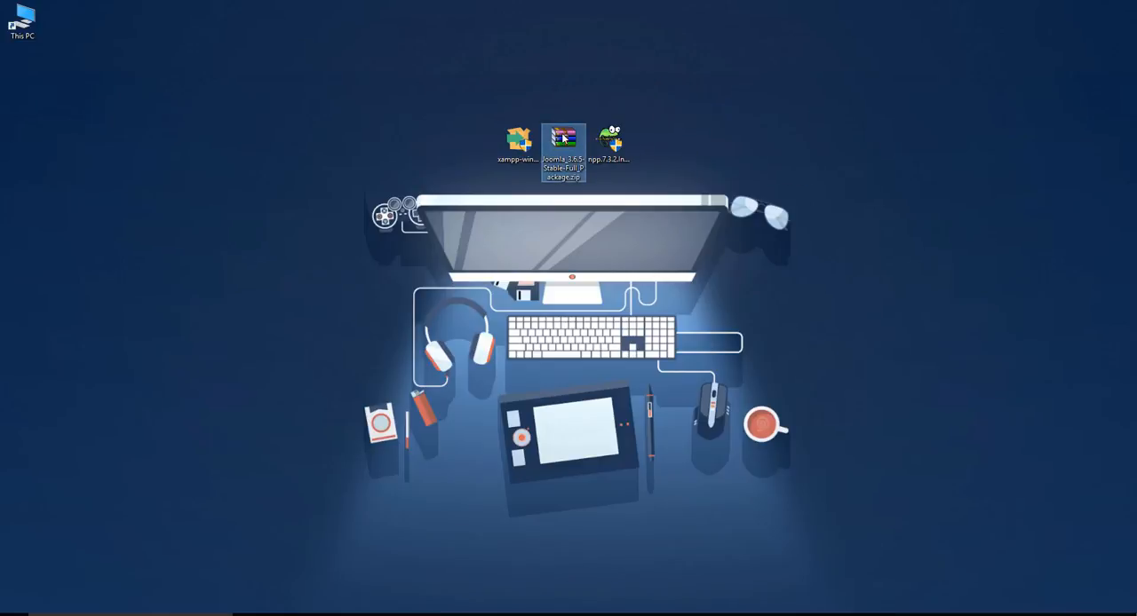
click(978, 311)
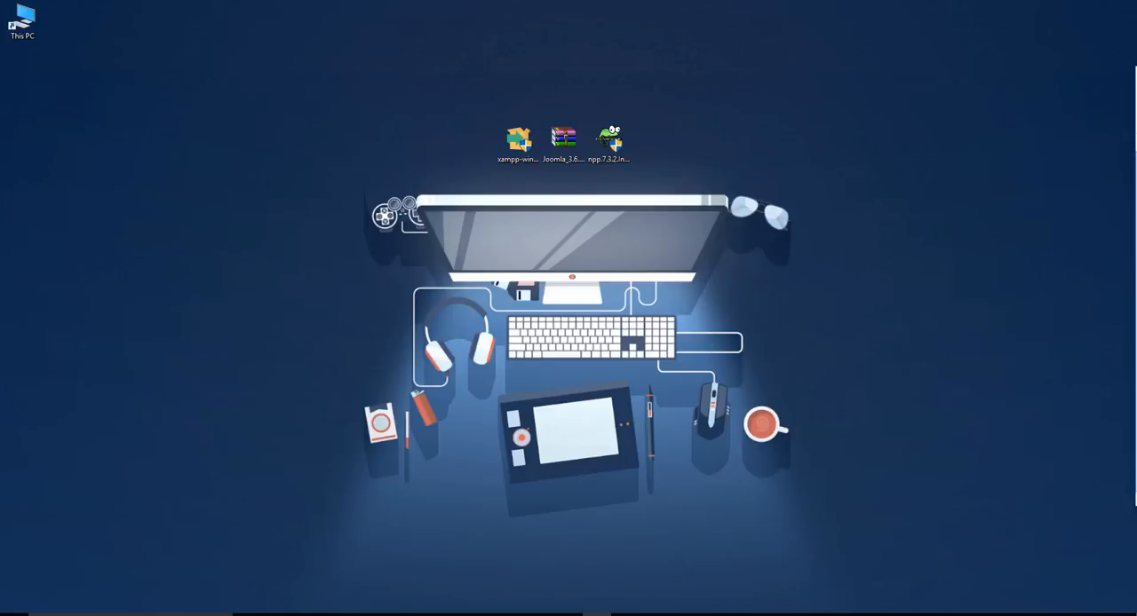
drag(1136, 77, 407, 44)
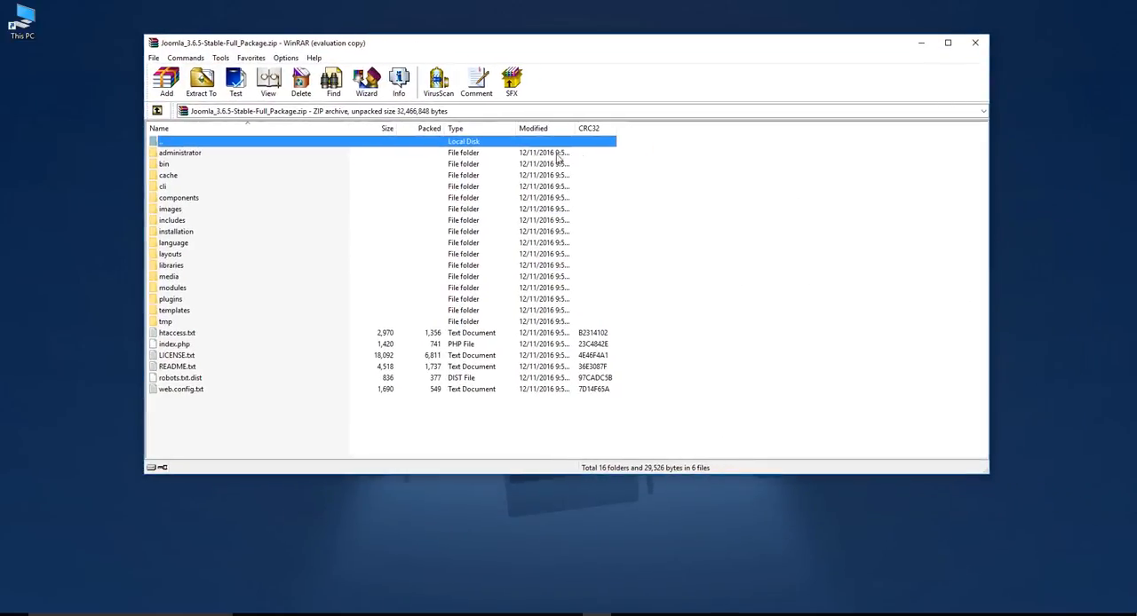
drag(569, 50, 647, 57)
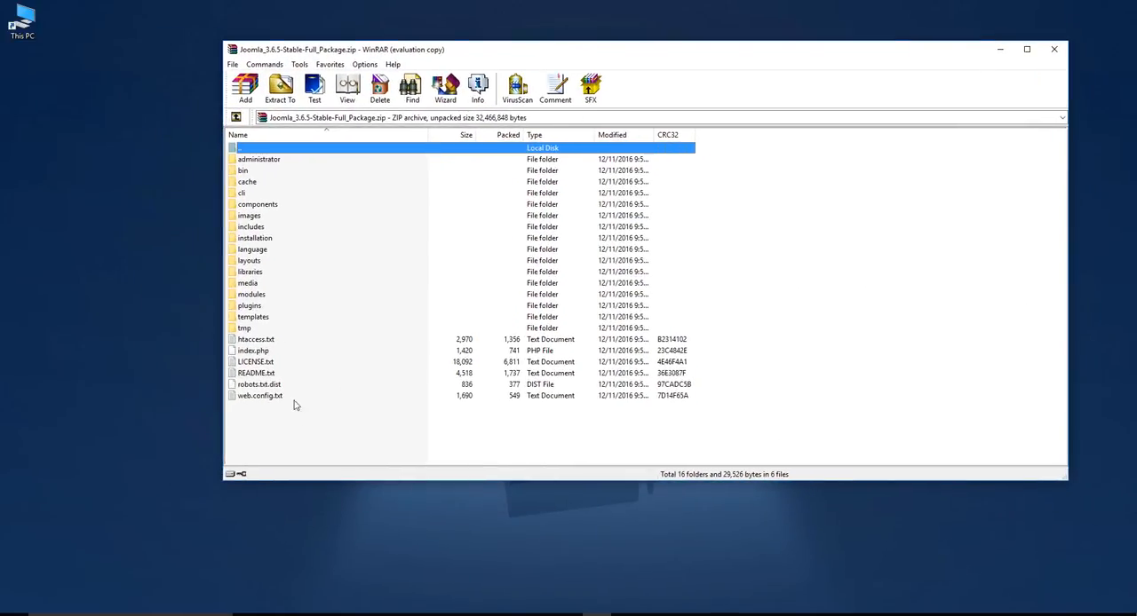
drag(296, 406, 240, 144)
drag(359, 437, 261, 160)
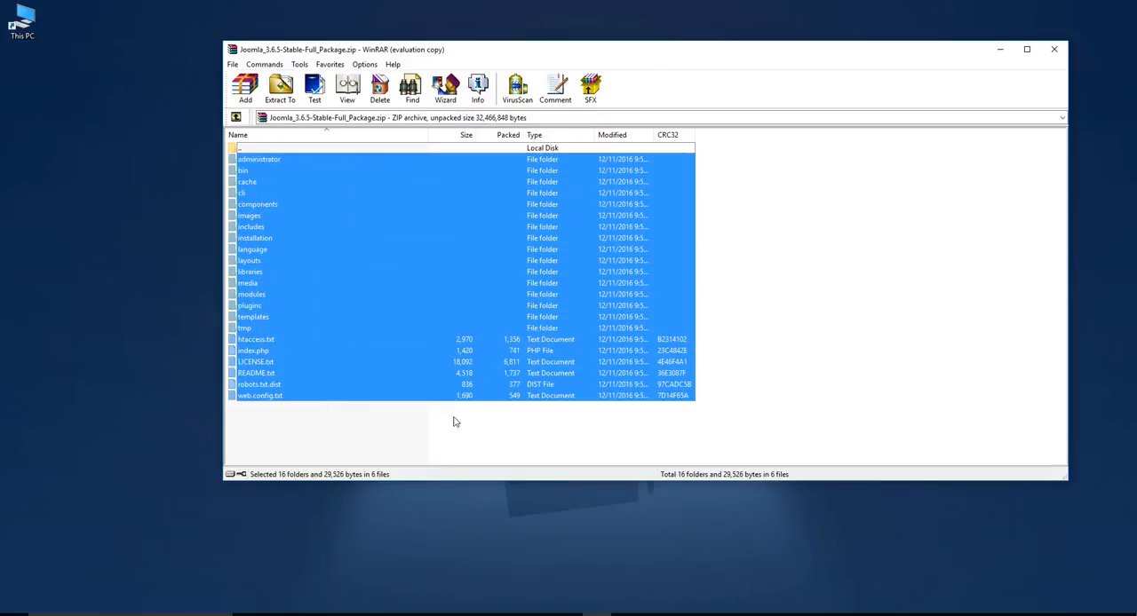
click(374, 429)
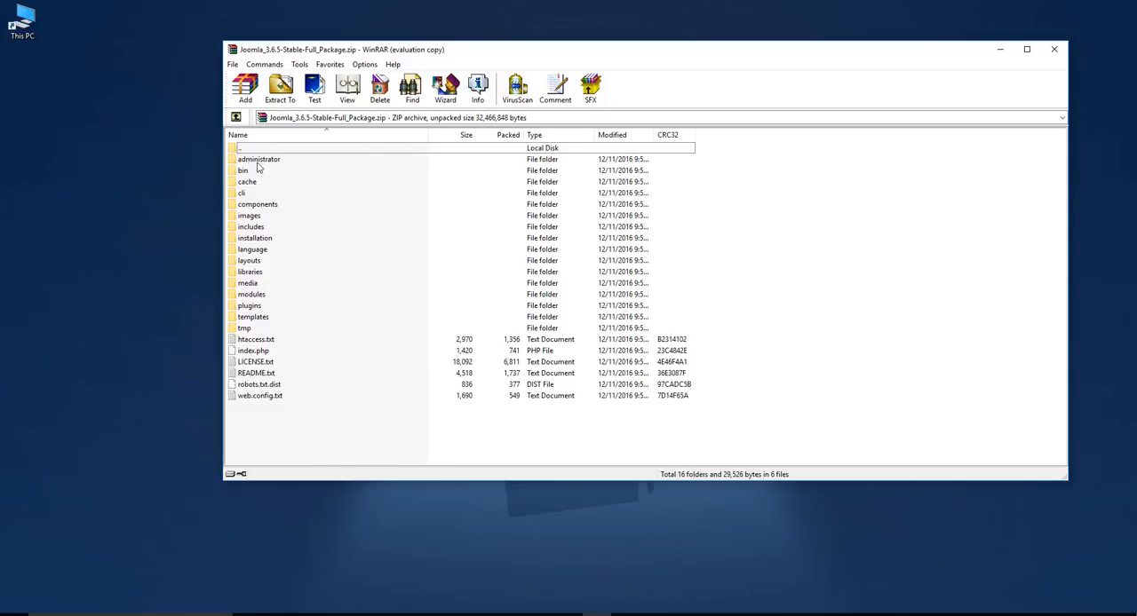
click(235, 118)
click(1054, 49)
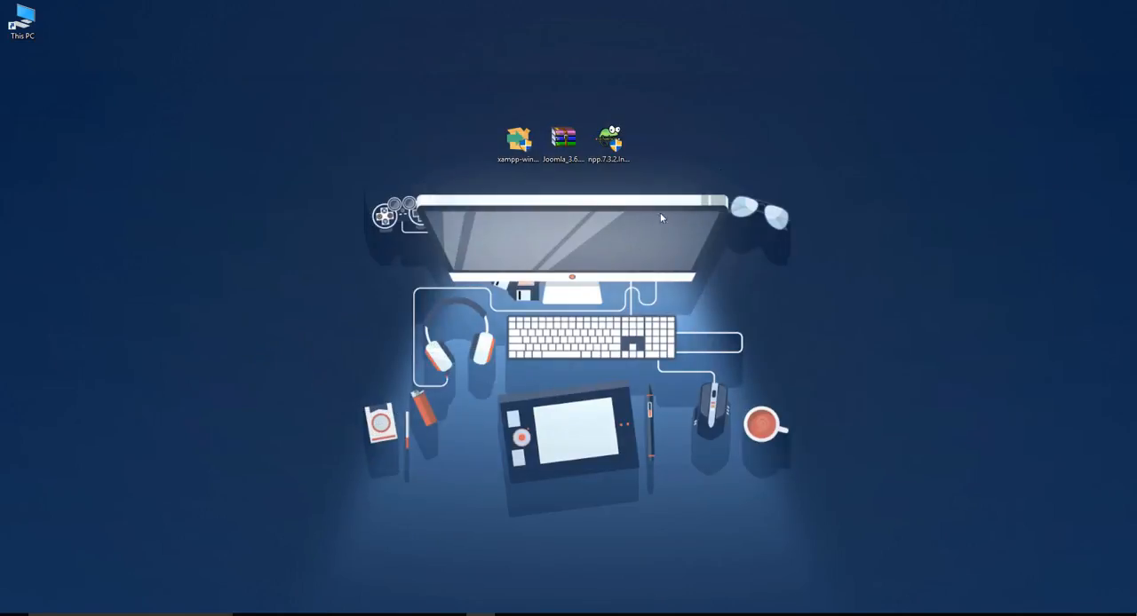
Copy Joomla_3.6.5-Stable-Full_Package.zip from the desktop and go to the C:\xampp\htdocs folder in File Explorer
right_click(563, 138)
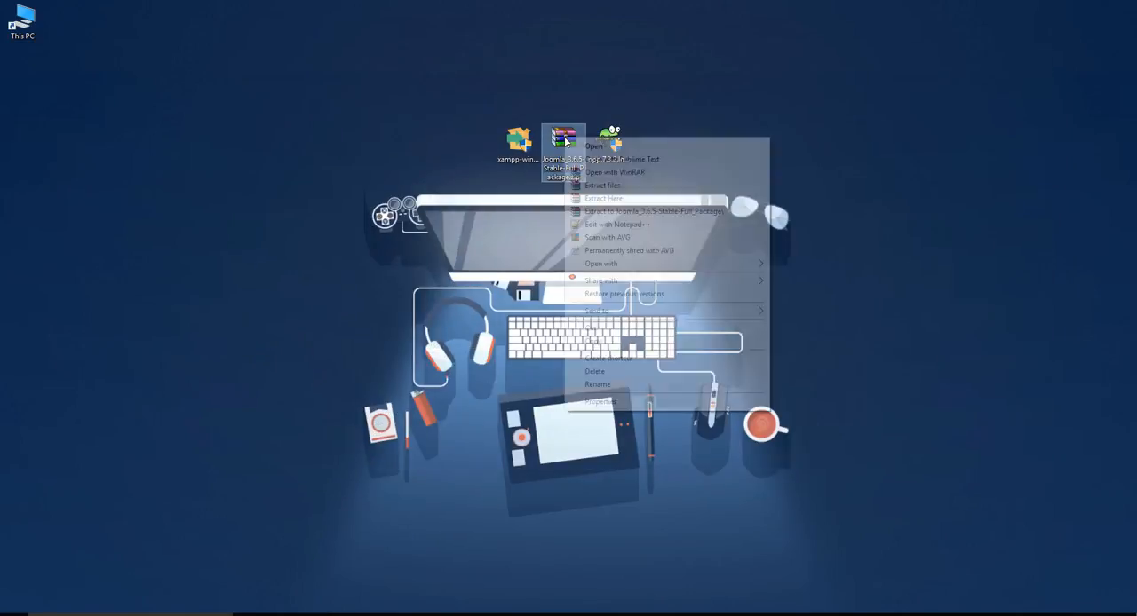
click(597, 343)
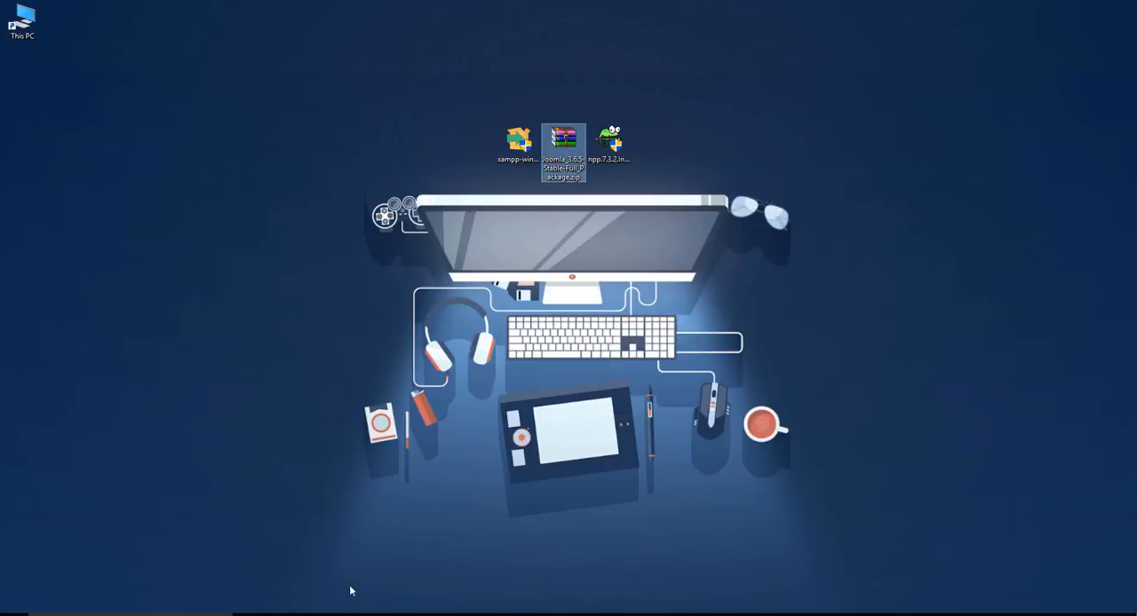
click(305, 614)
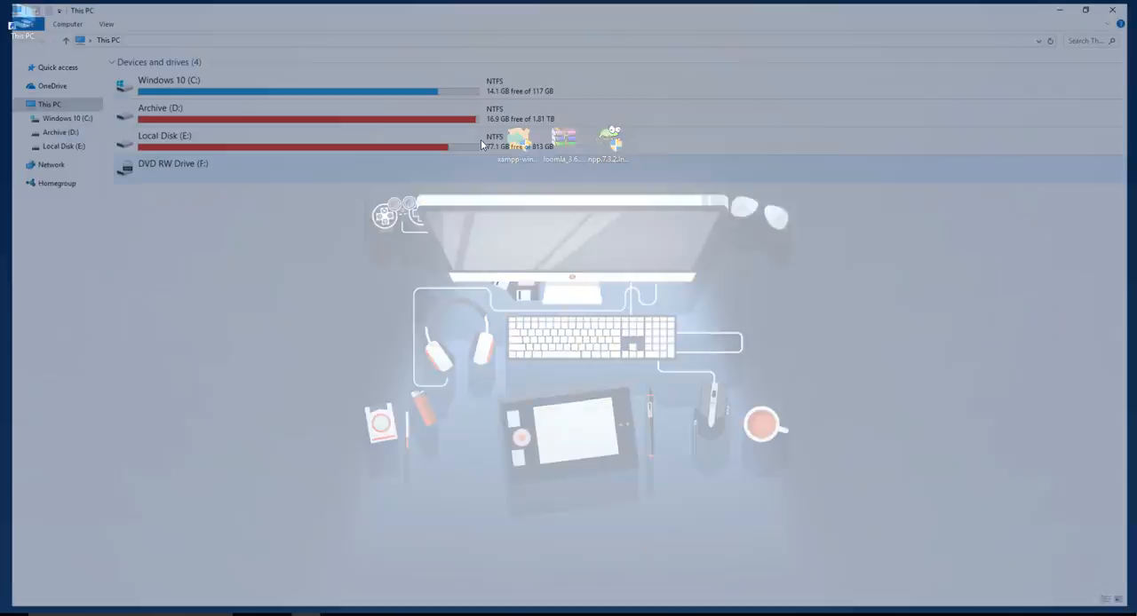
double_click(151, 82)
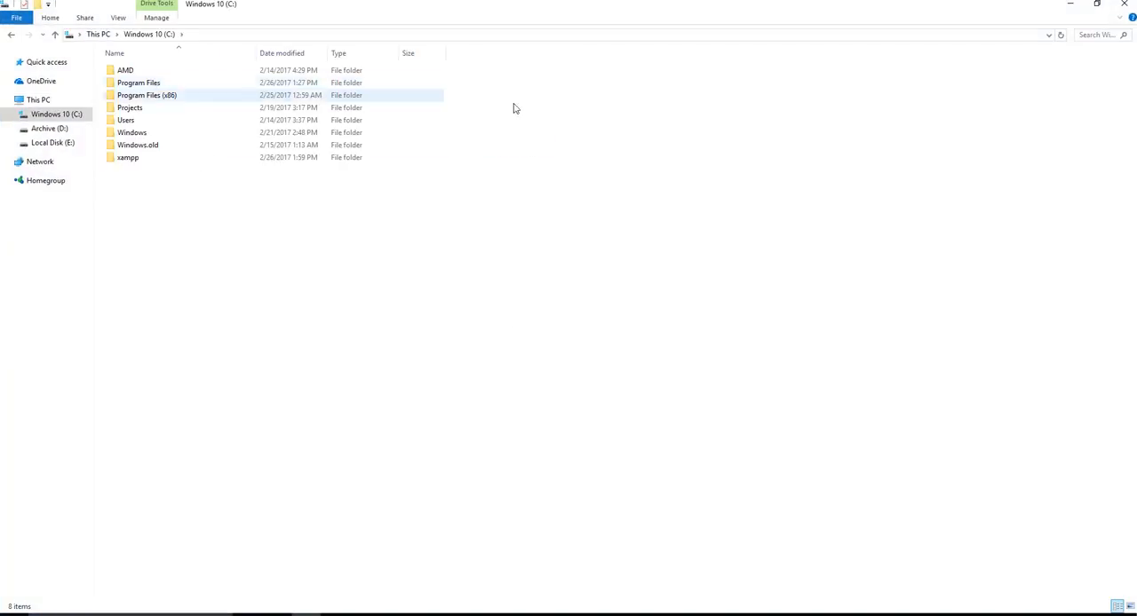
double_click(128, 158)
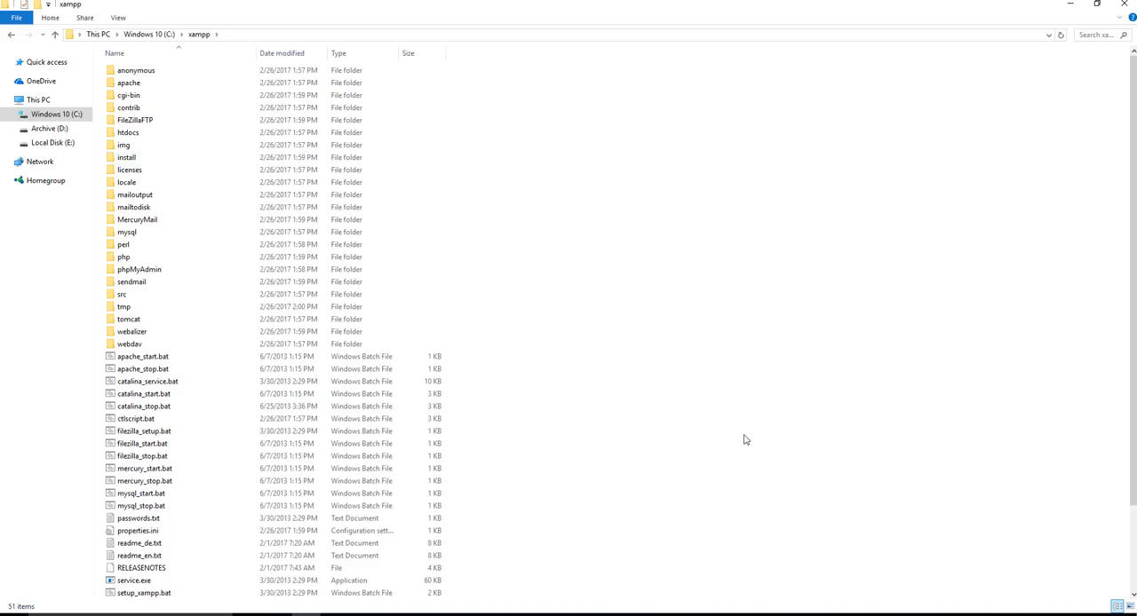
scroll(646, 257, down, 3)
scroll(669, 350, up, 3)
double_click(141, 133)
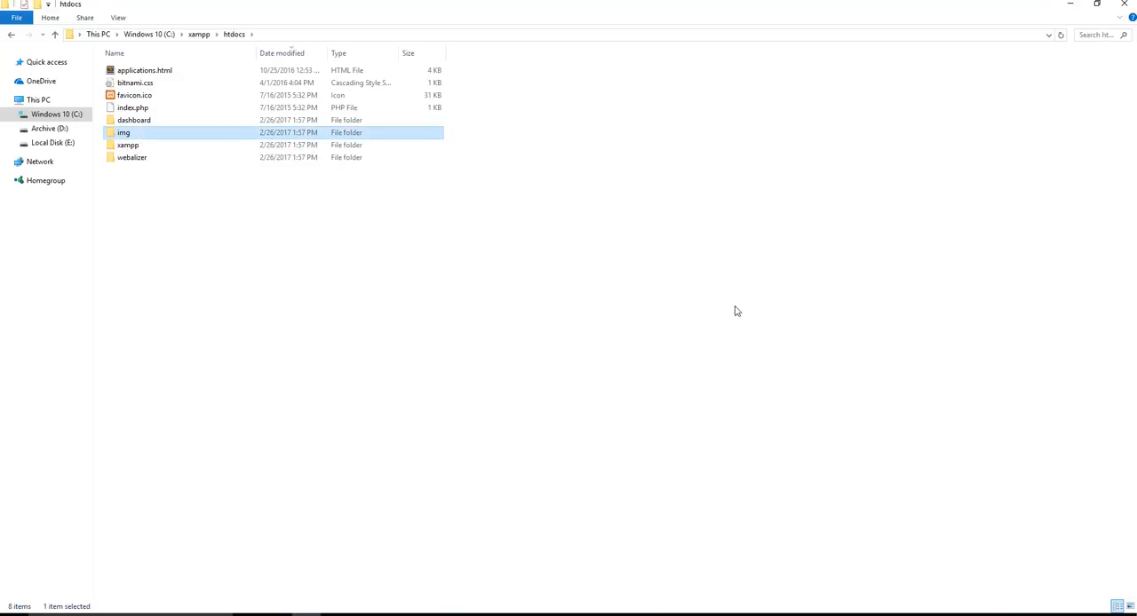
Examine the default files in htdocs and compare them with the XAMPP dashboard page served at localhost in Chrome
click(157, 189)
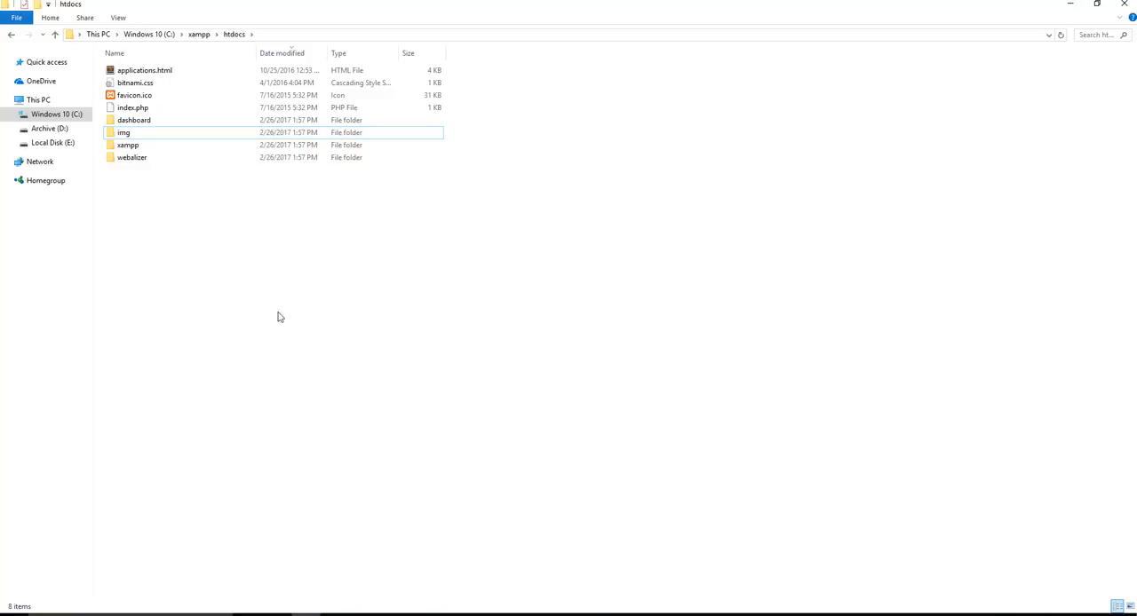
drag(270, 340, 260, 326)
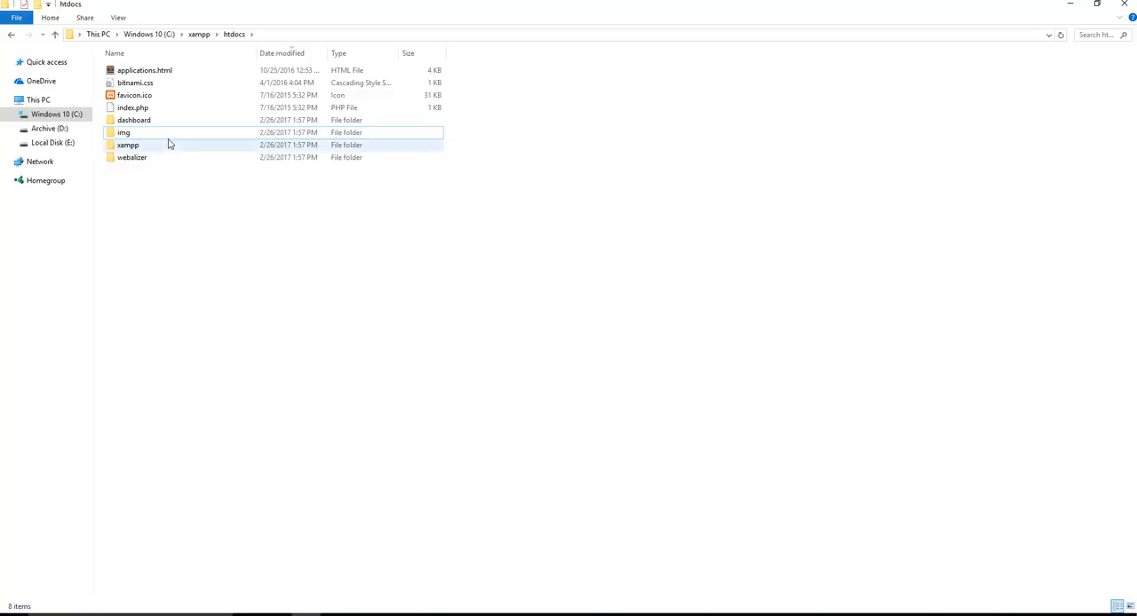
drag(229, 272, 146, 55)
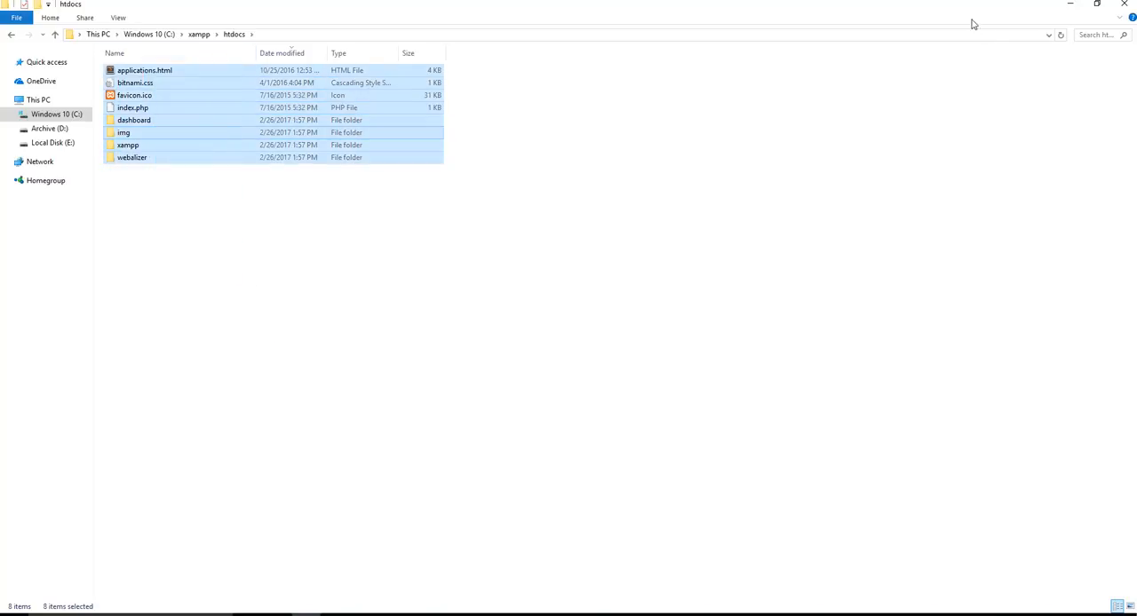
click(1069, 4)
click(423, 614)
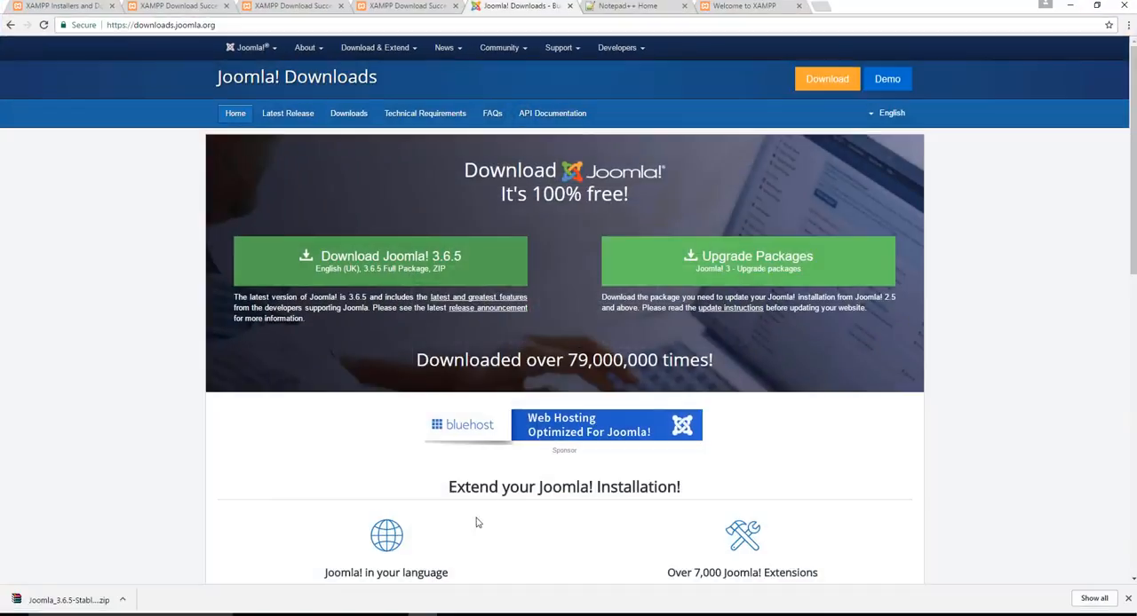
click(736, 7)
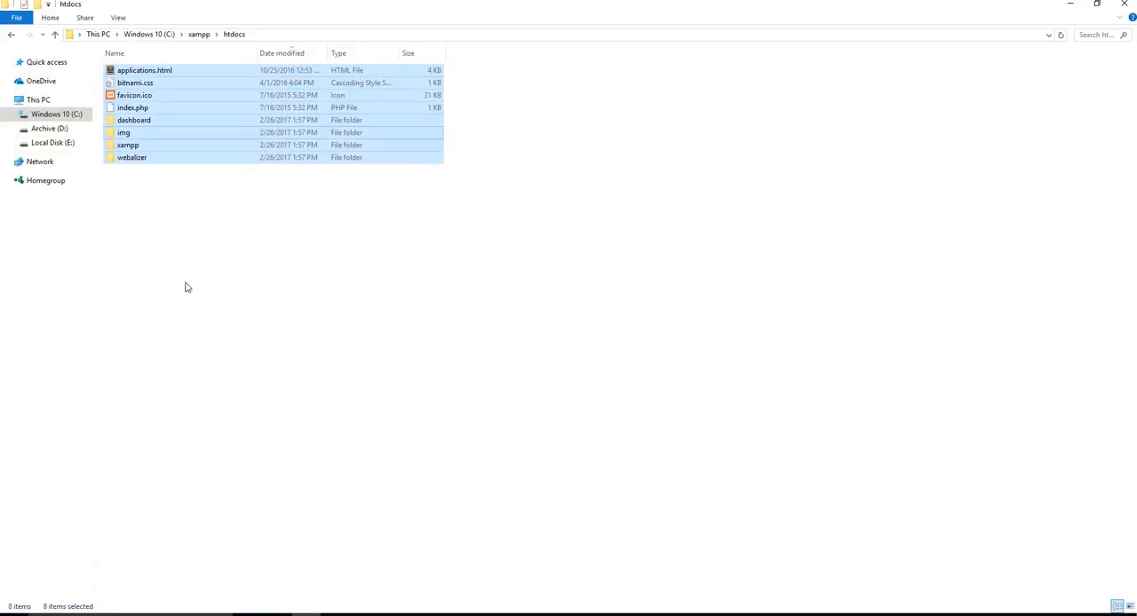
Paste the Joomla ZIP into htdocs and extract it there into its own Joomla_3.6.5-Stable-Full_Package folder
right_click(203, 213)
click(246, 312)
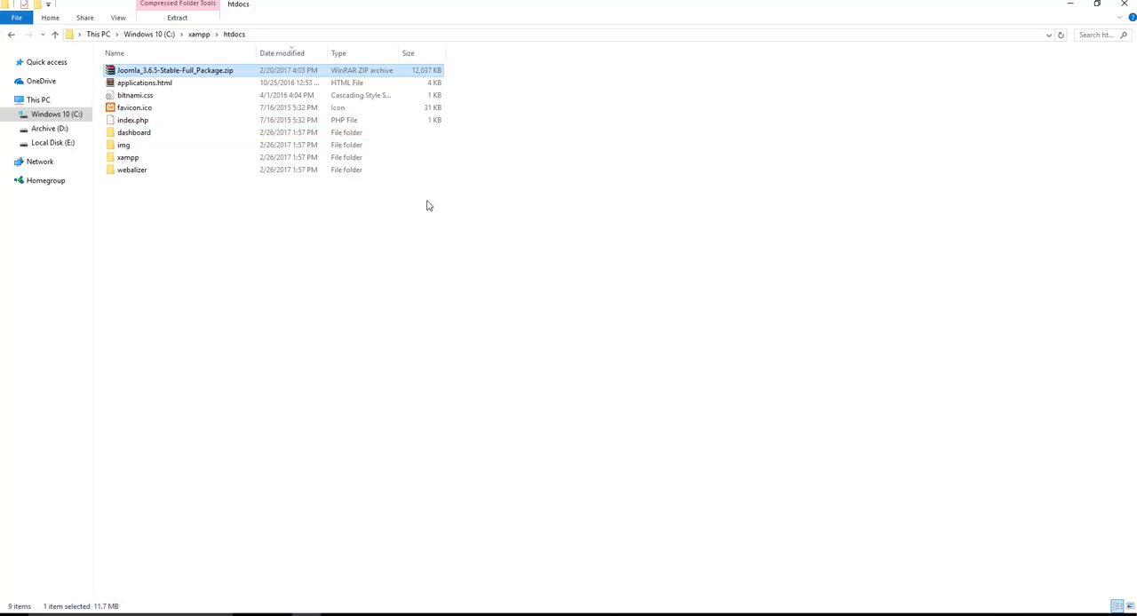
right_click(175, 75)
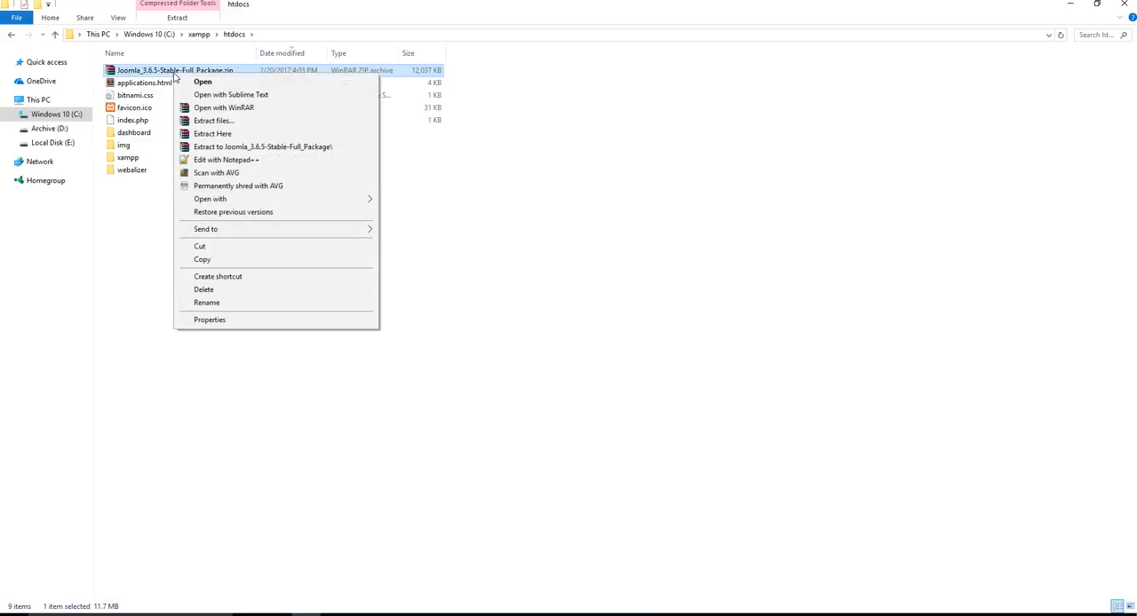
click(245, 147)
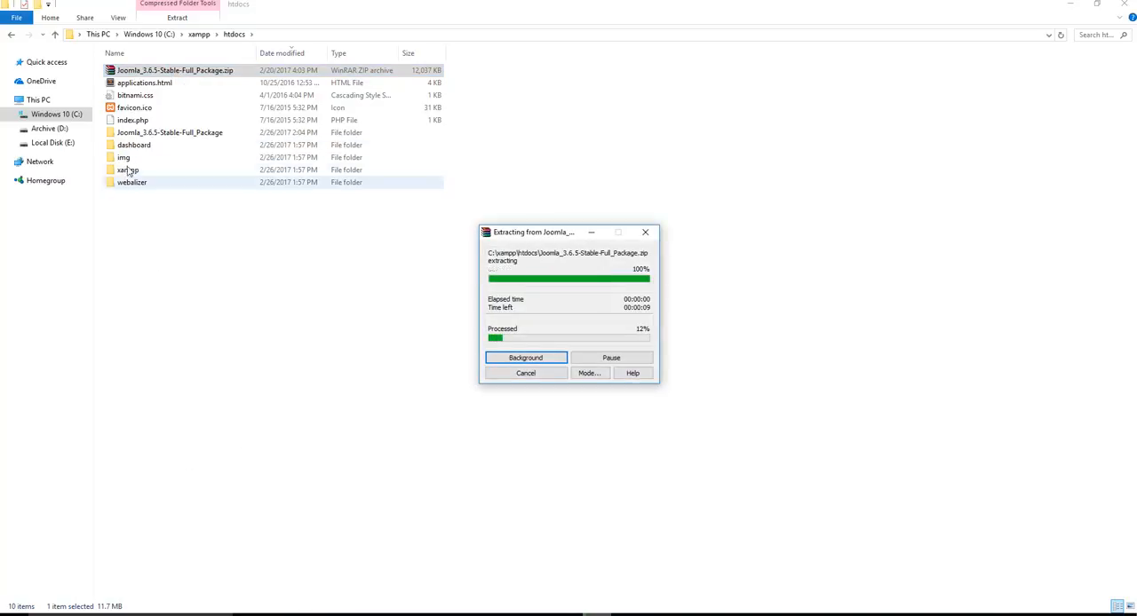
double_click(136, 133)
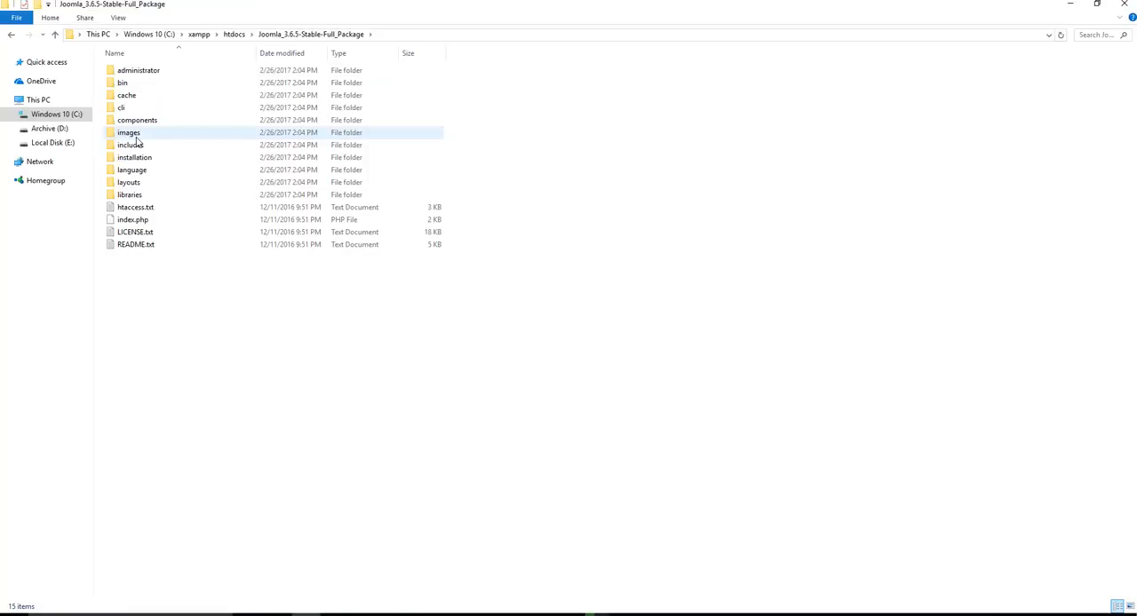
click(234, 33)
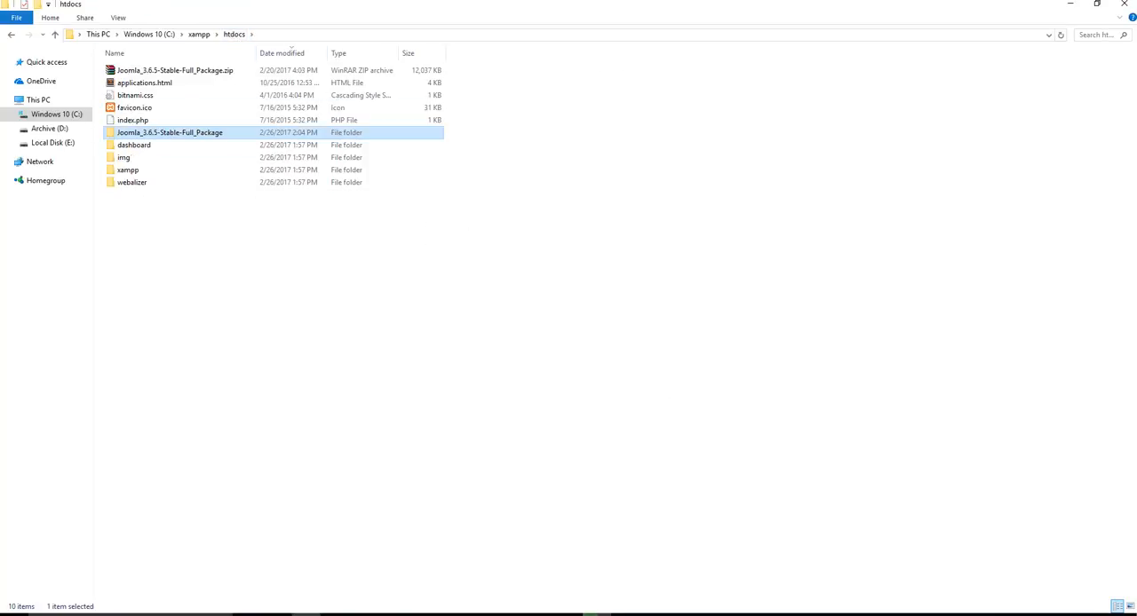
Rename the extracted Joomla_3.6.5-Stable-Full_Package folder in htdocs as website
drag(568, 232, 661, 155)
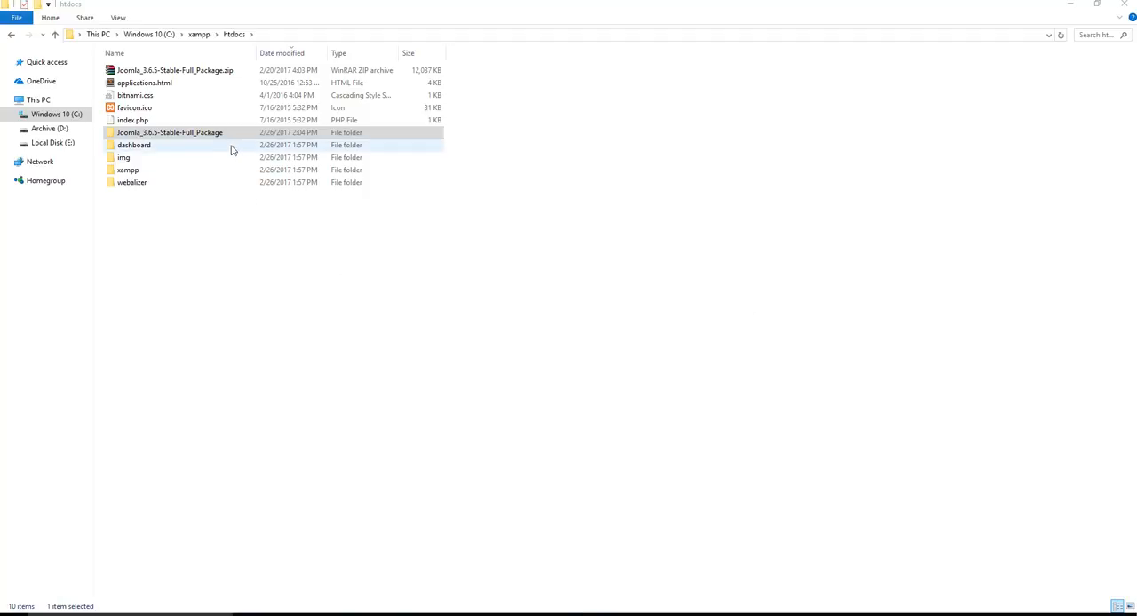
click(243, 240)
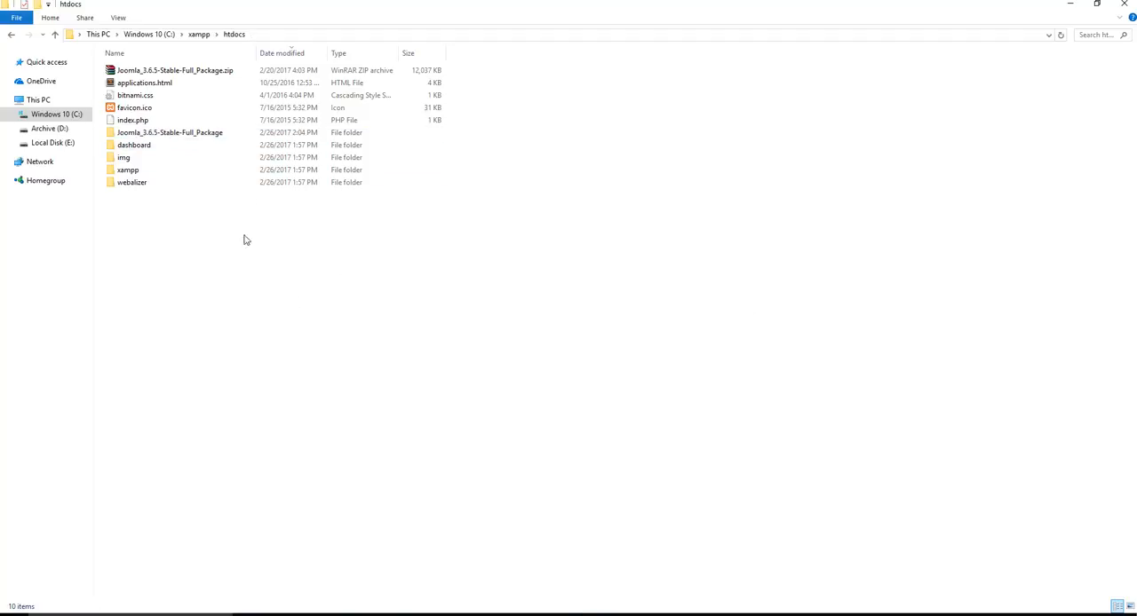
right_click(173, 133)
click(226, 442)
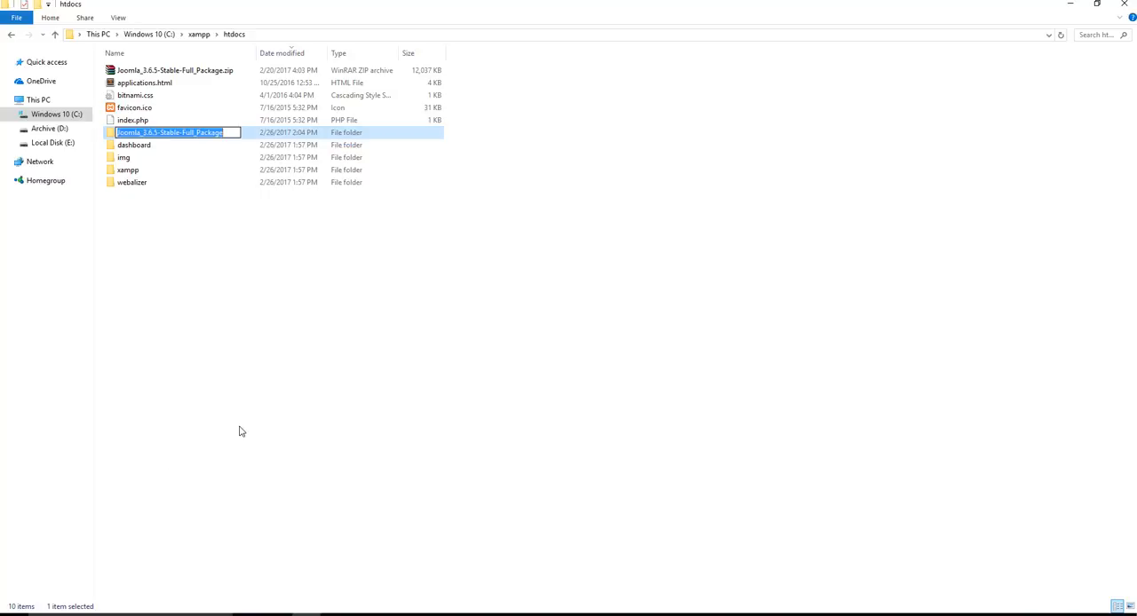
text(website)
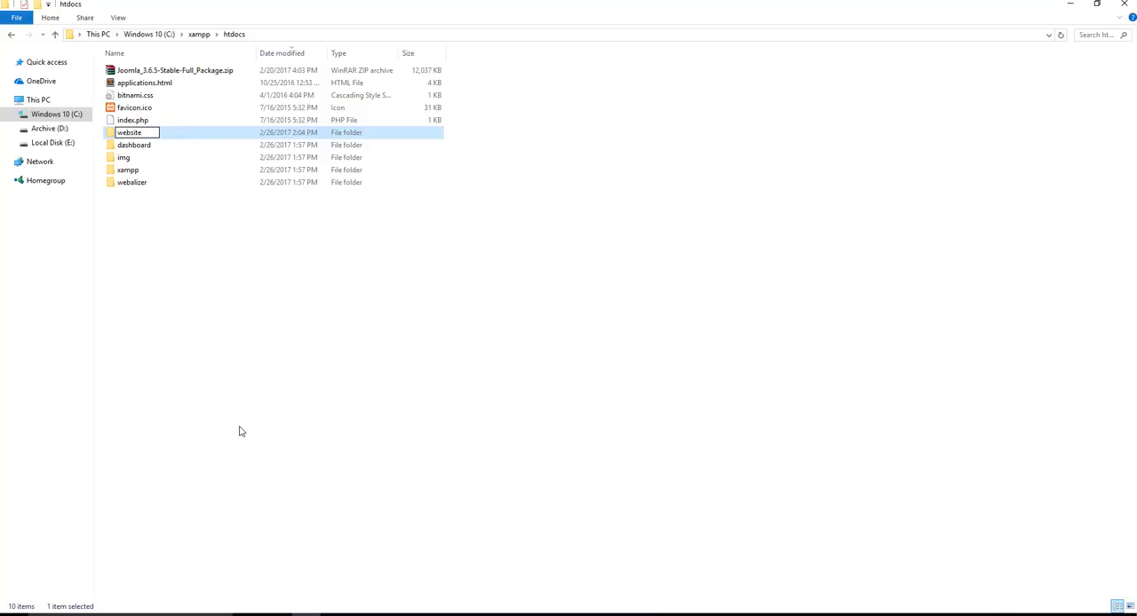
key(Return)
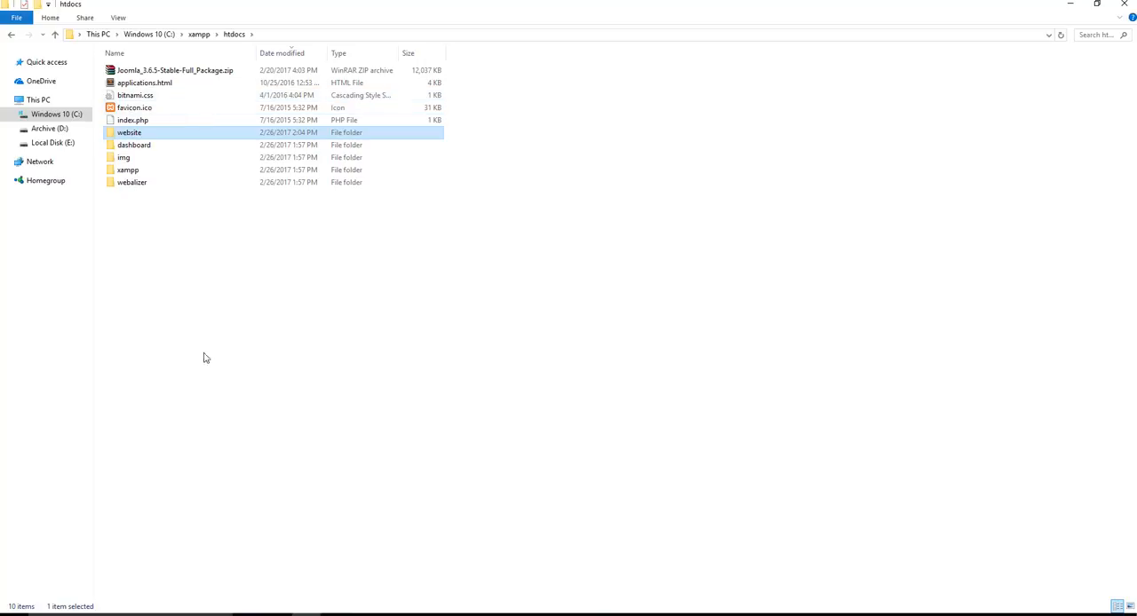
Extract the Joomla ZIP in htdocs a second time into its own folder and rename that new folder as hobby
right_click(160, 72)
click(242, 144)
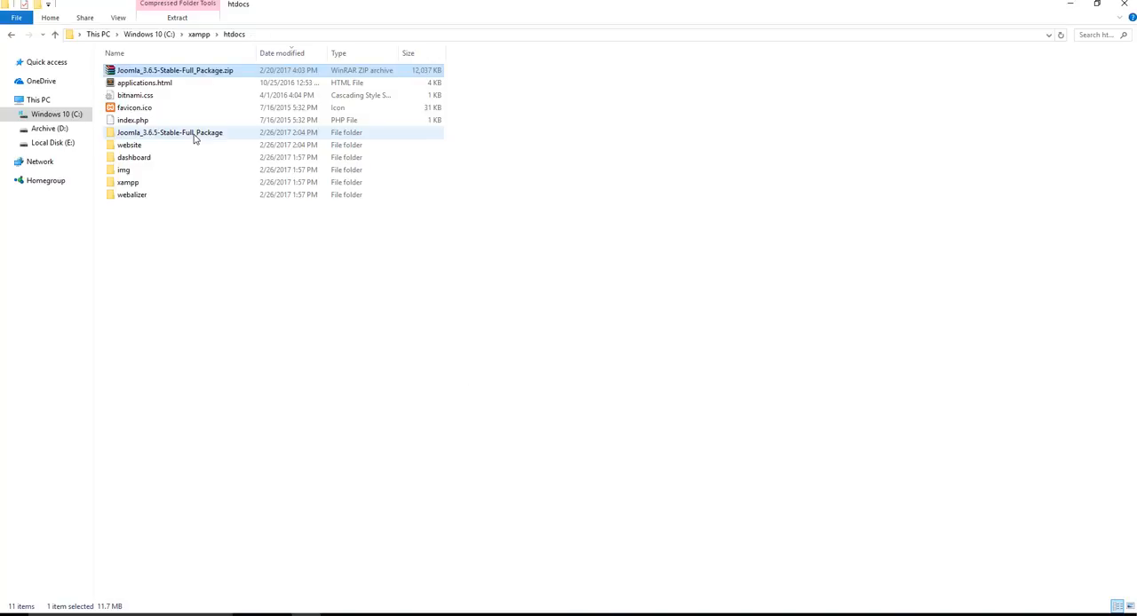
right_click(195, 136)
click(228, 447)
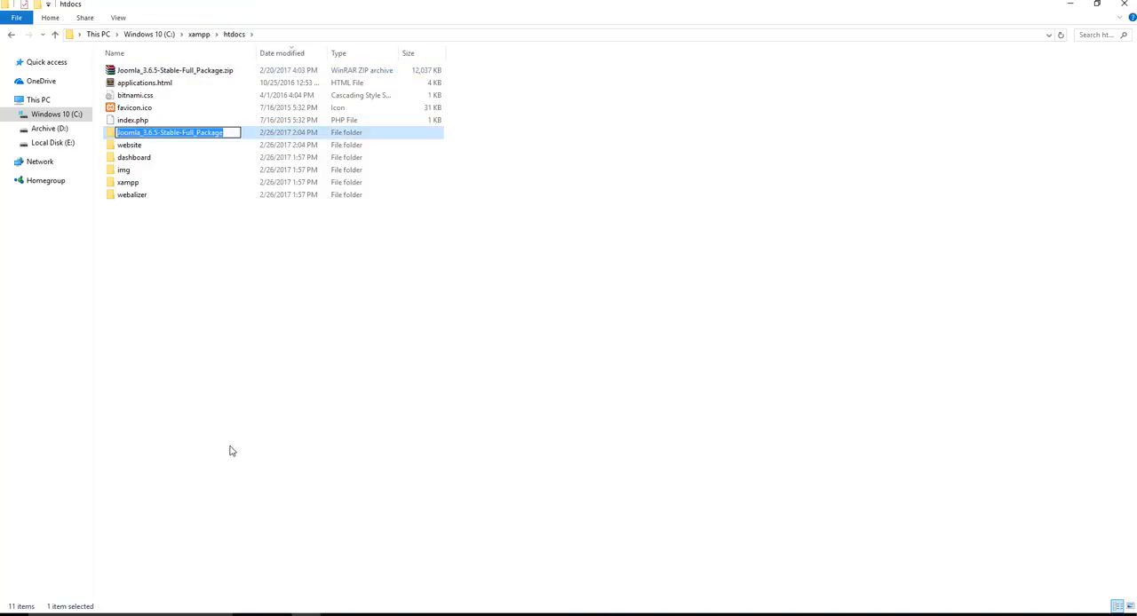
text(hobby)
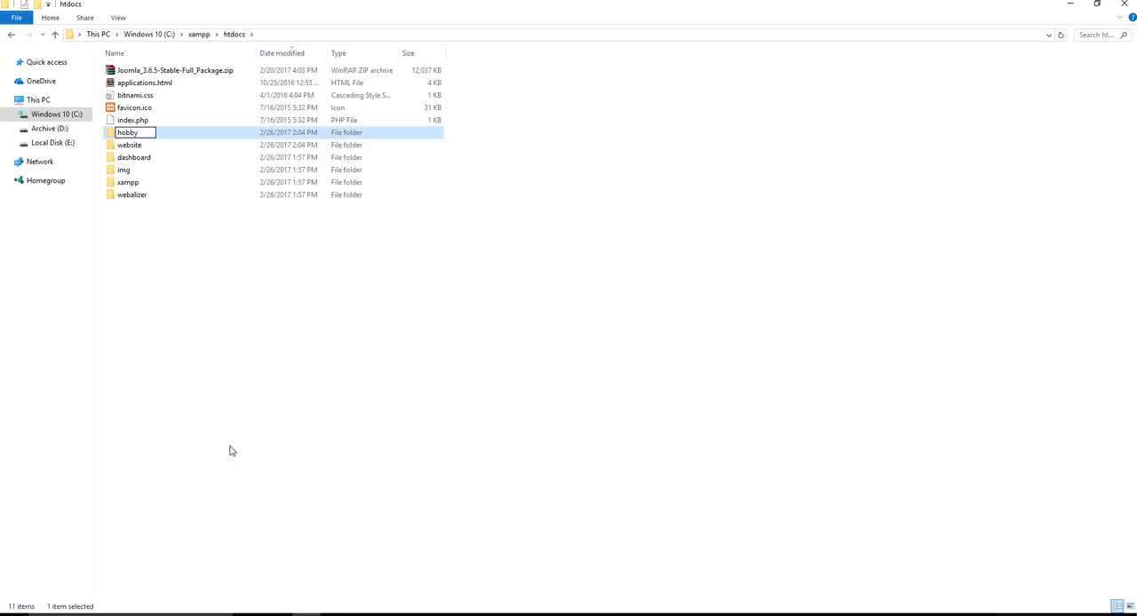
key(Return)
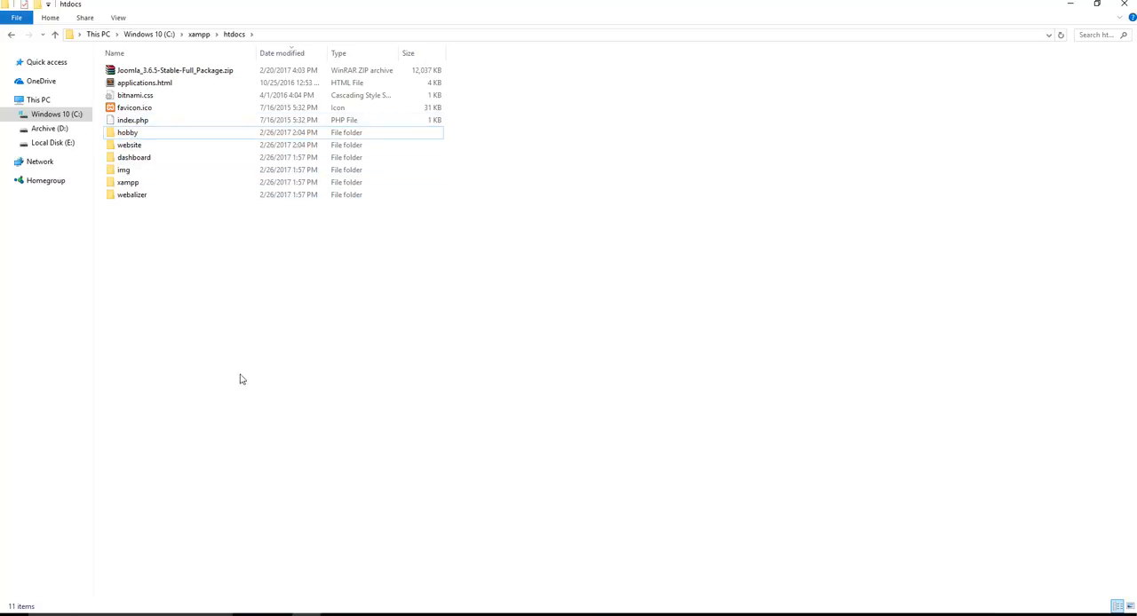
click(210, 134)
click(260, 408)
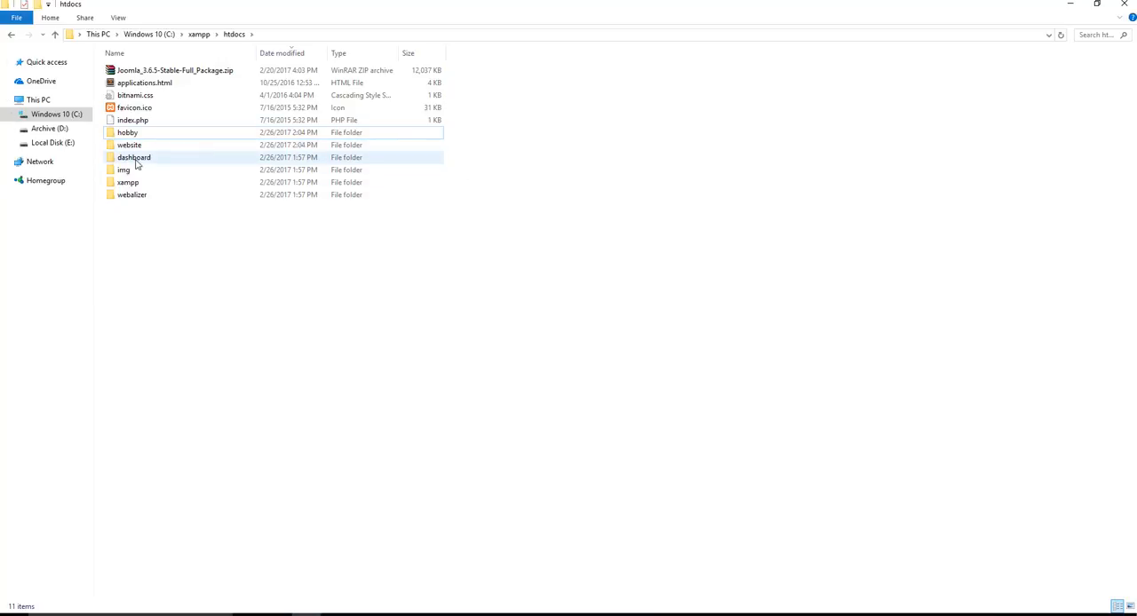
Minimize File Explorer and go to localhost/website in Chrome to launch the Joomla web installer
mouse_move(132, 159)
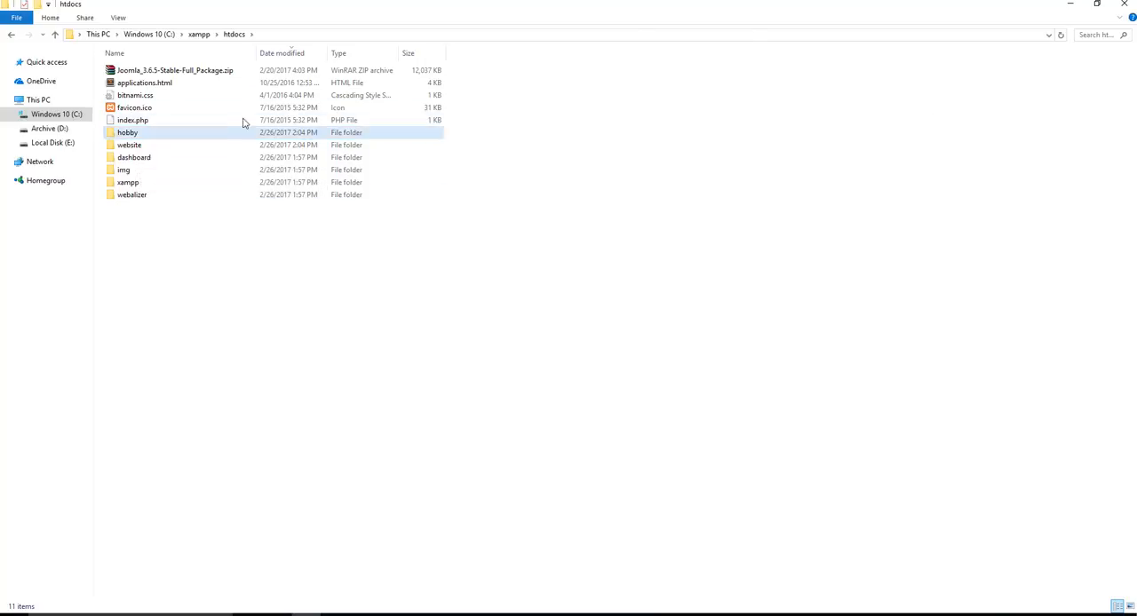
click(1071, 5)
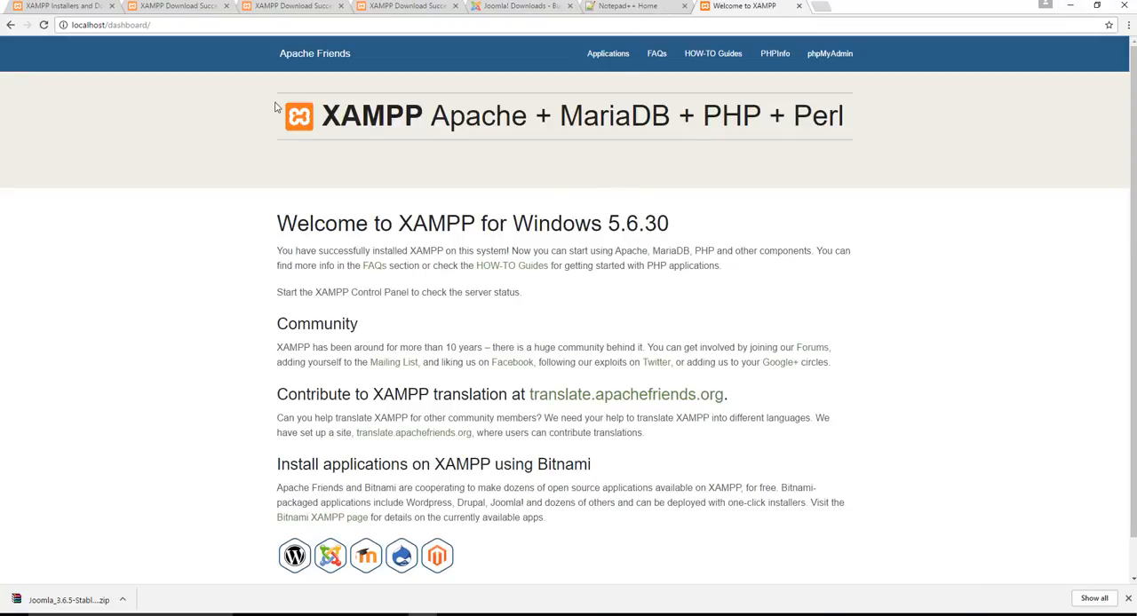
click(109, 26)
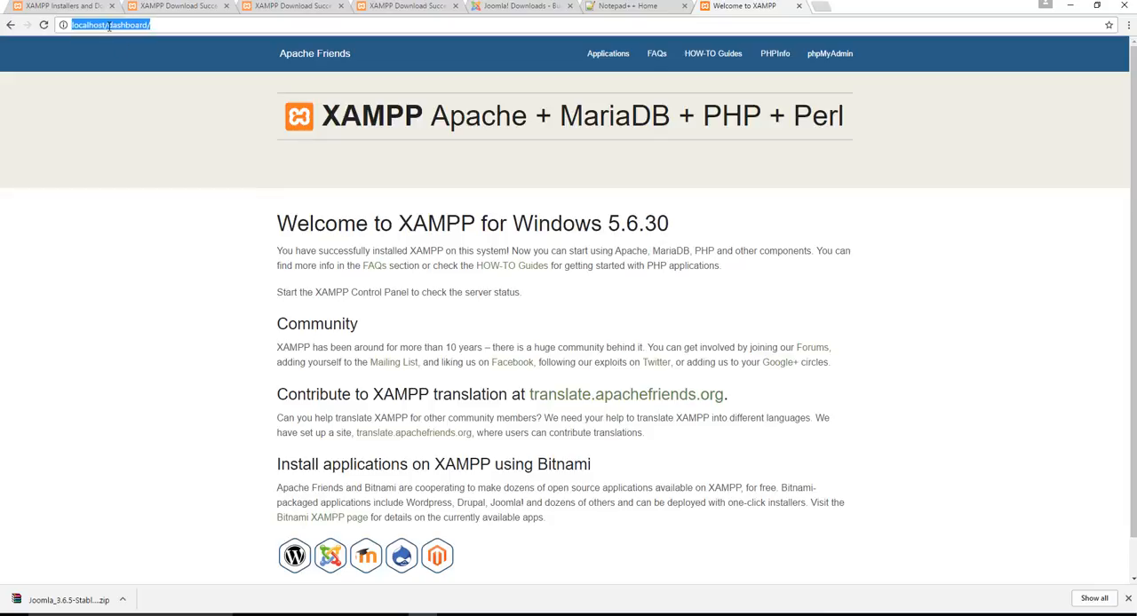
click(109, 25)
drag(109, 25, 243, 33)
text(website)
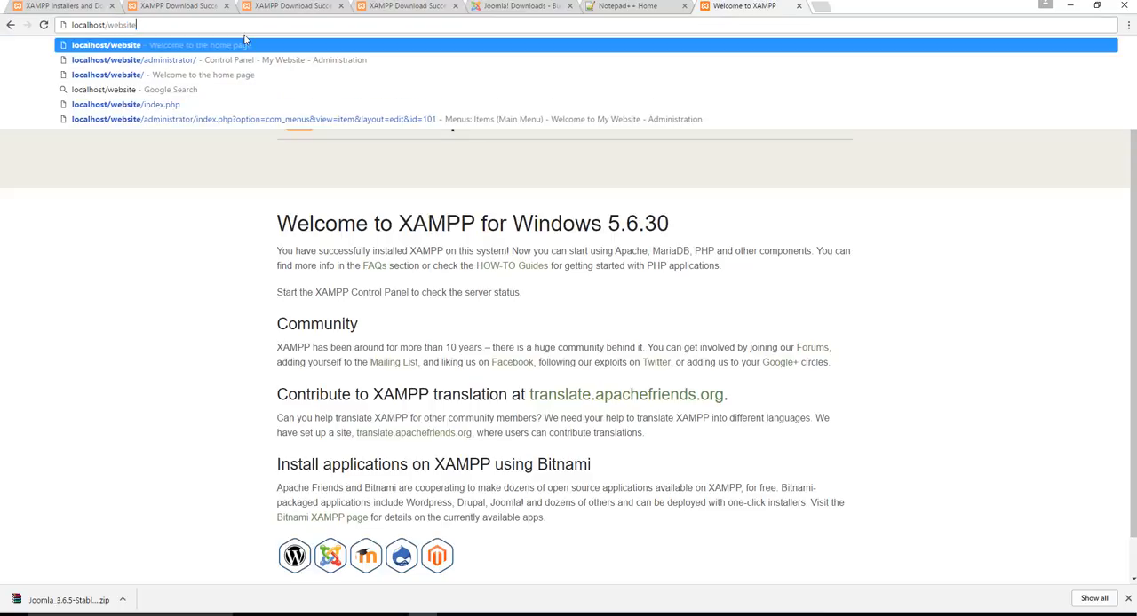
key(Return)
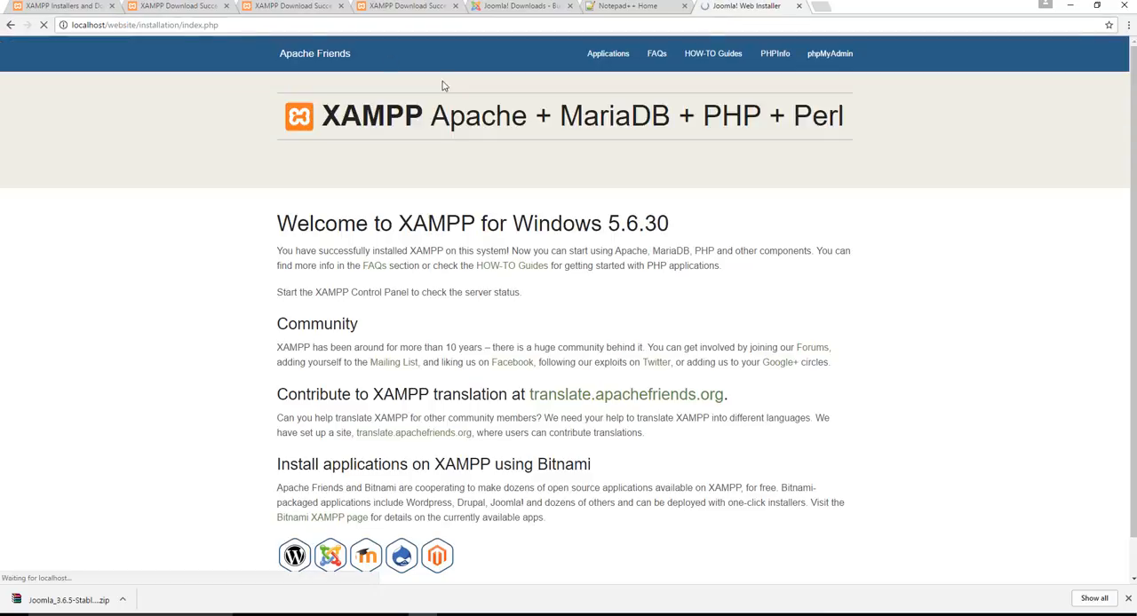